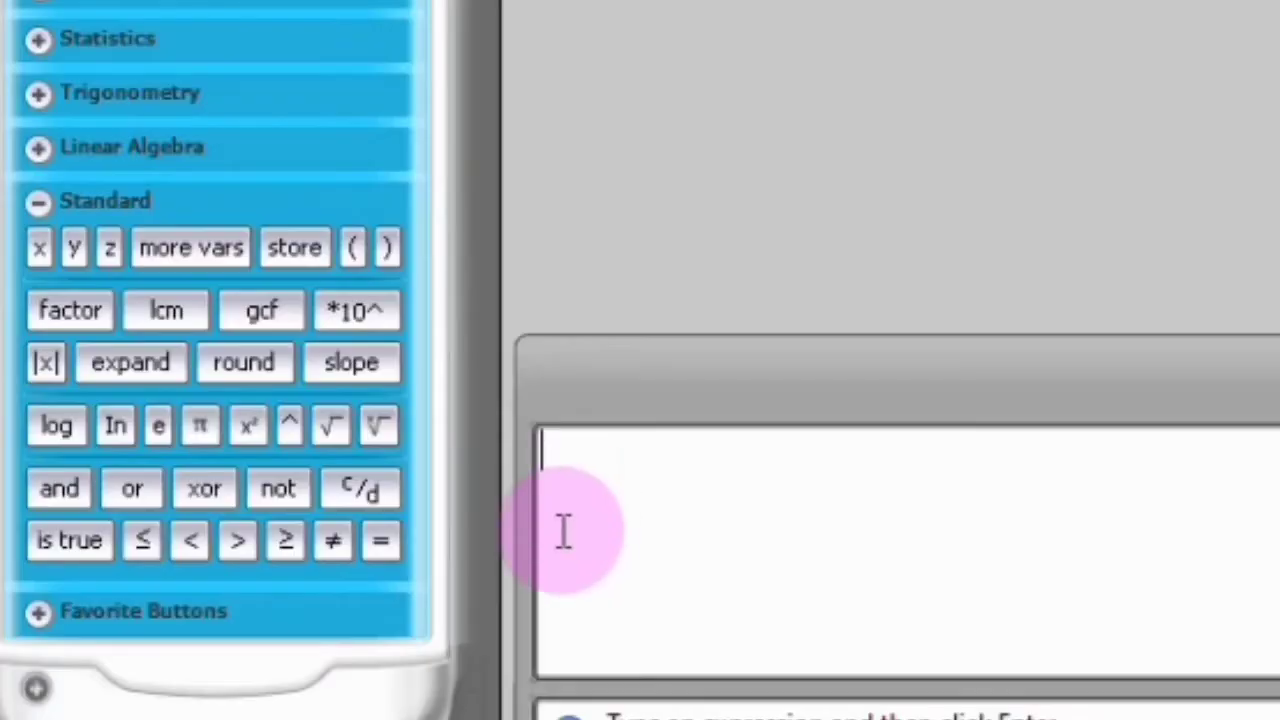
Store the value 0 in the variable x as a worksheet entry.
{"action": "type", "text": "0"}
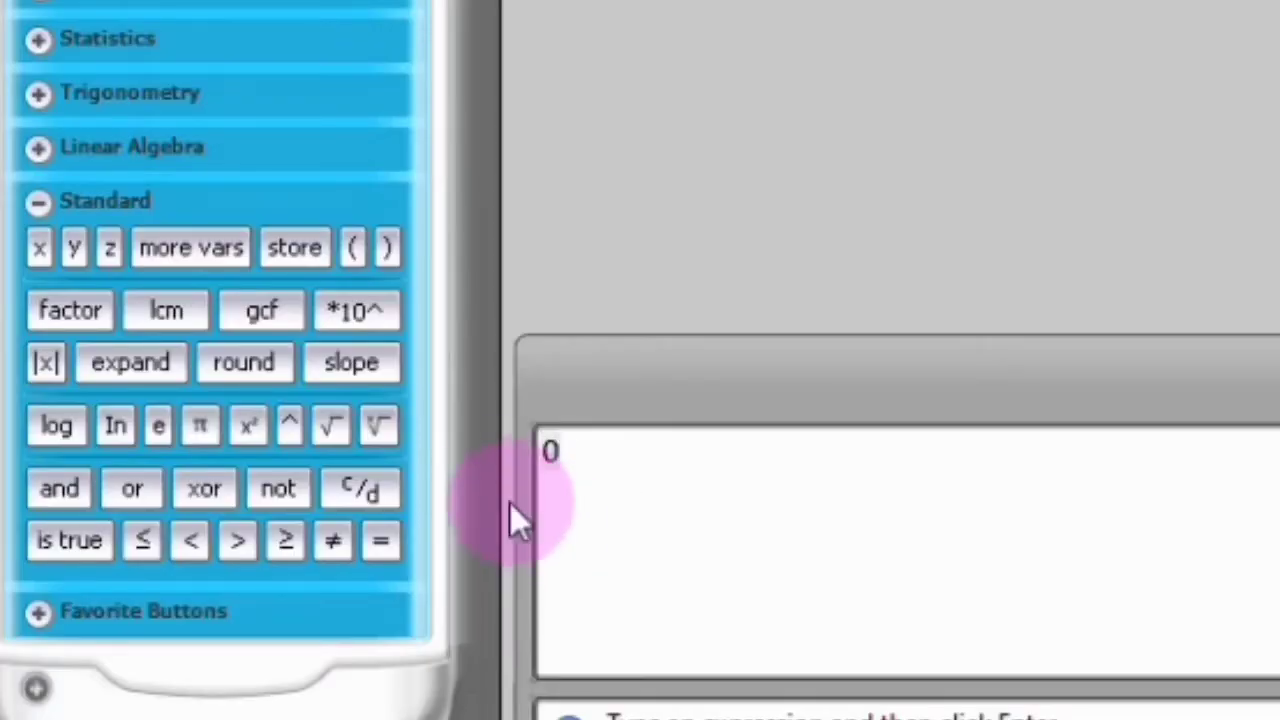
{"action": "left_click", "coordinate": [301, 258]}
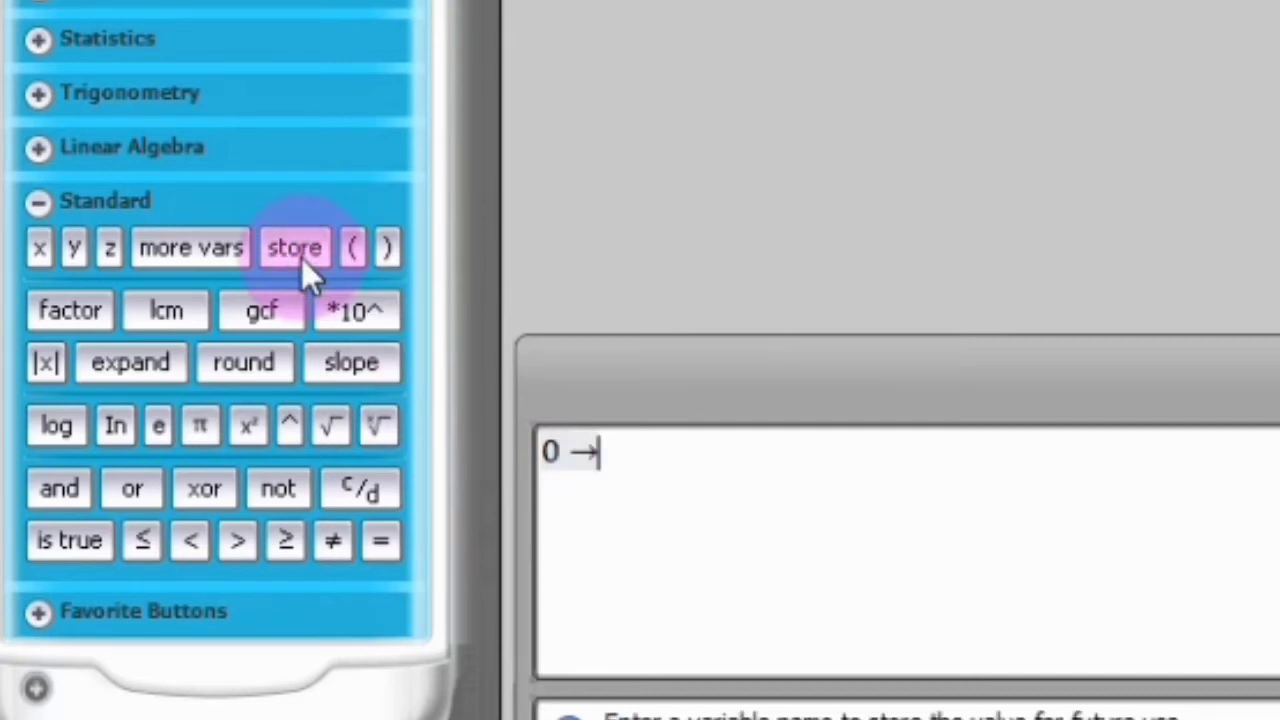
{"action": "left_click", "coordinate": [37, 249]}
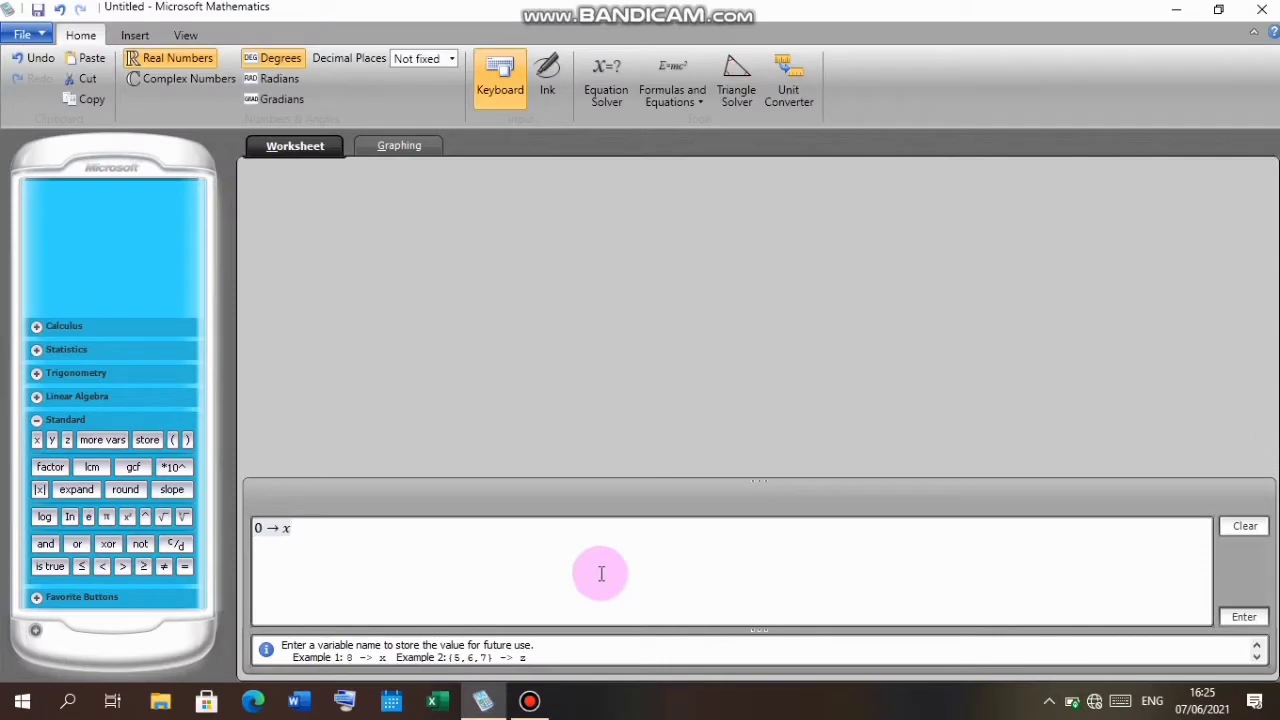
{"action": "left_click", "coordinate": [1240, 618]}
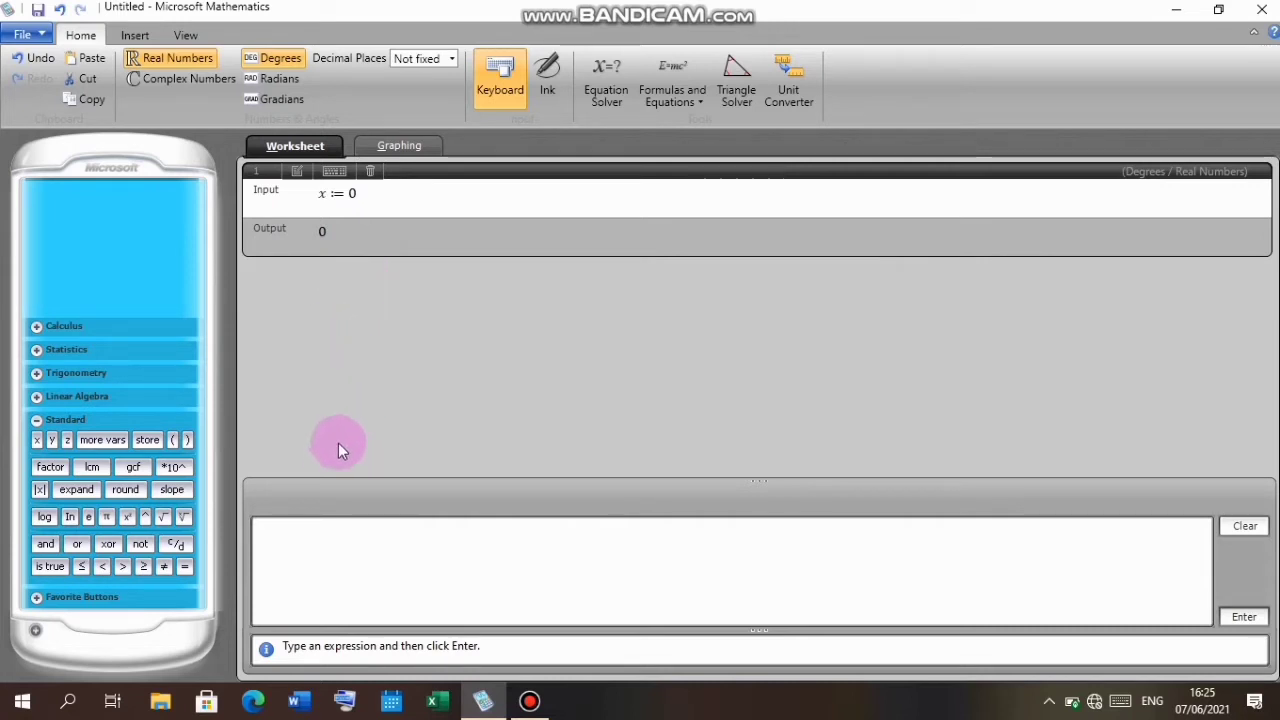
Store the value 5 in the variable y as a worksheet entry.
{"action": "left_click", "coordinate": [316, 538]}
{"action": "type", "text": "5 →"}
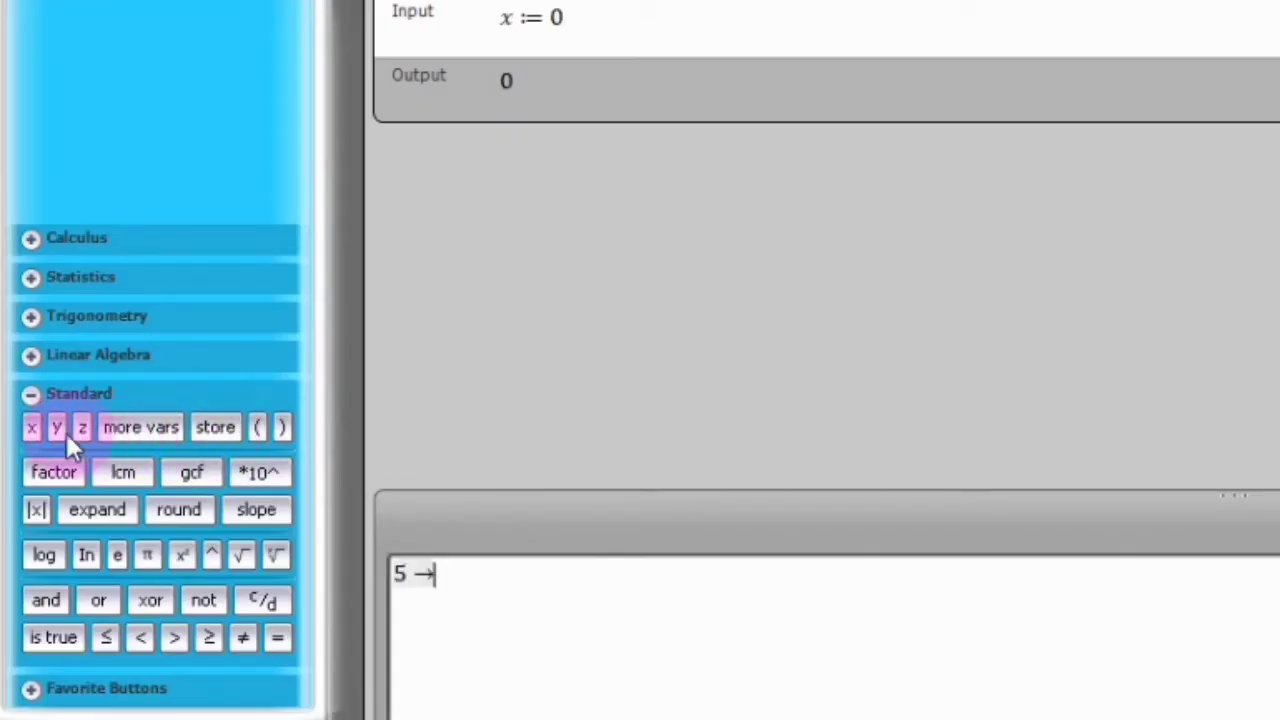
{"action": "left_click", "coordinate": [52, 430]}
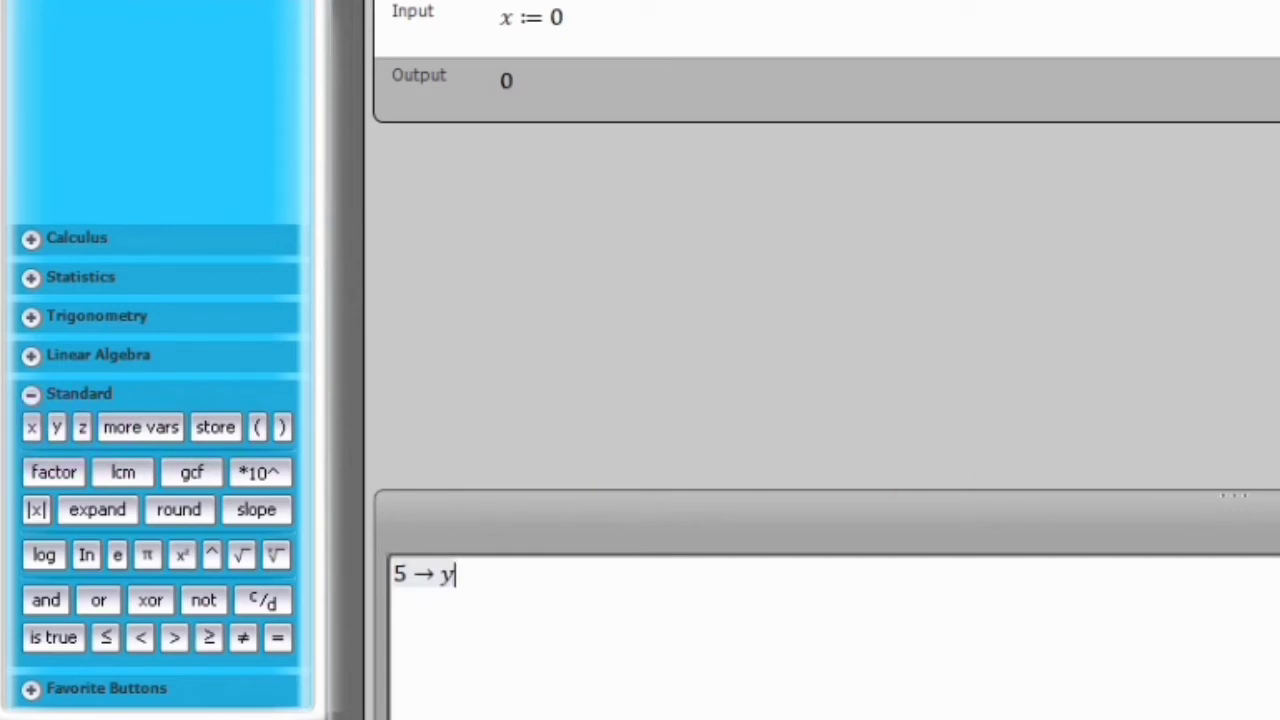
{"action": "key", "text": "Return"}
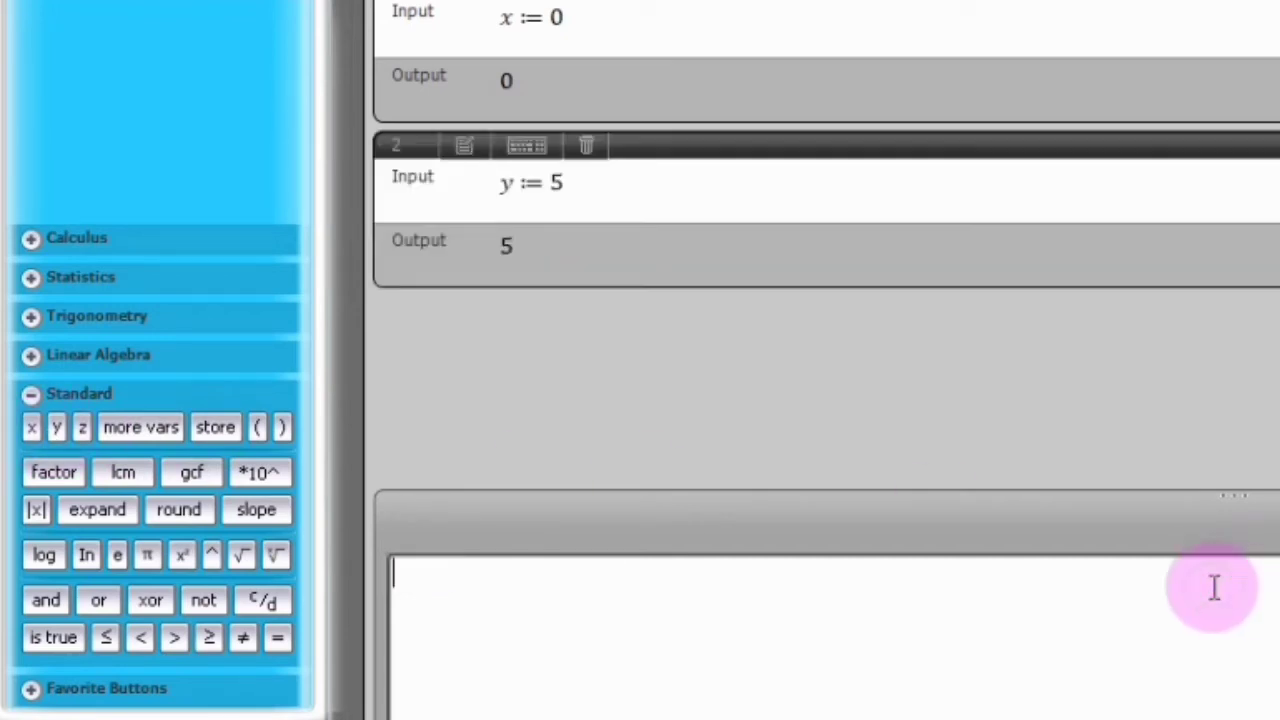
Store the value 8 in the variable z as a worksheet entry.
{"action": "type", "text": "8"}
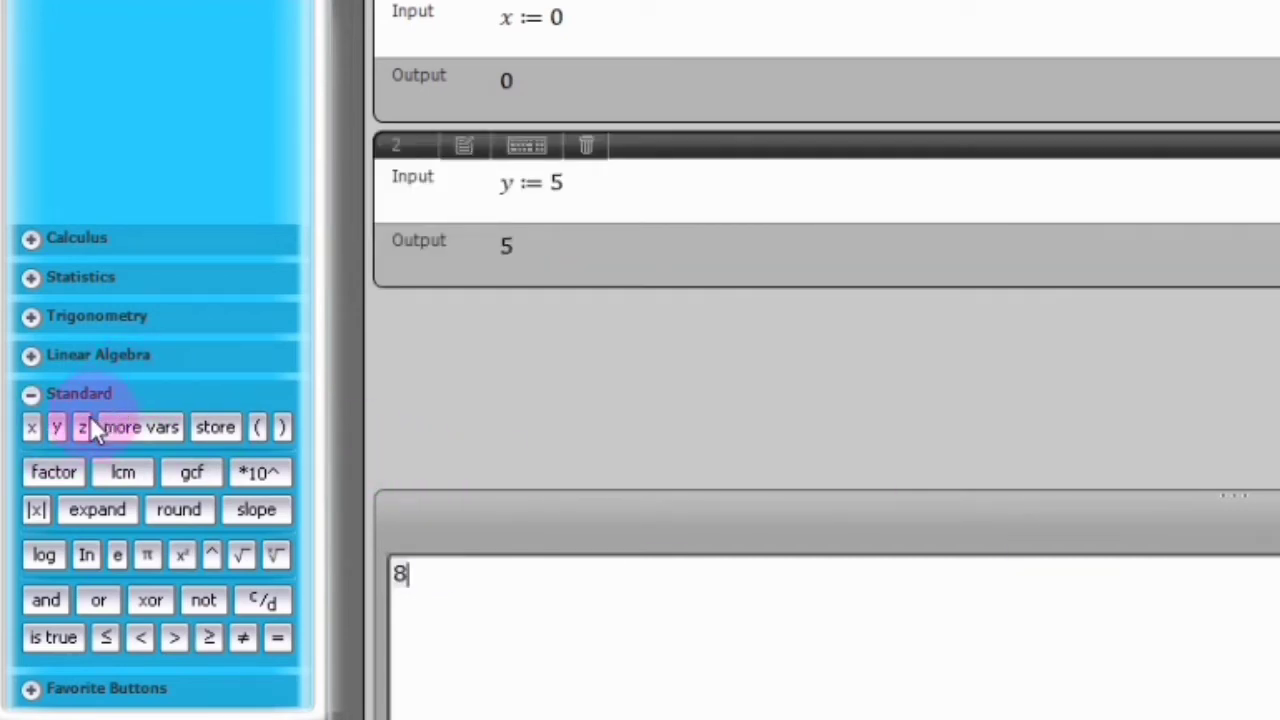
{"action": "left_click", "coordinate": [203, 425]}
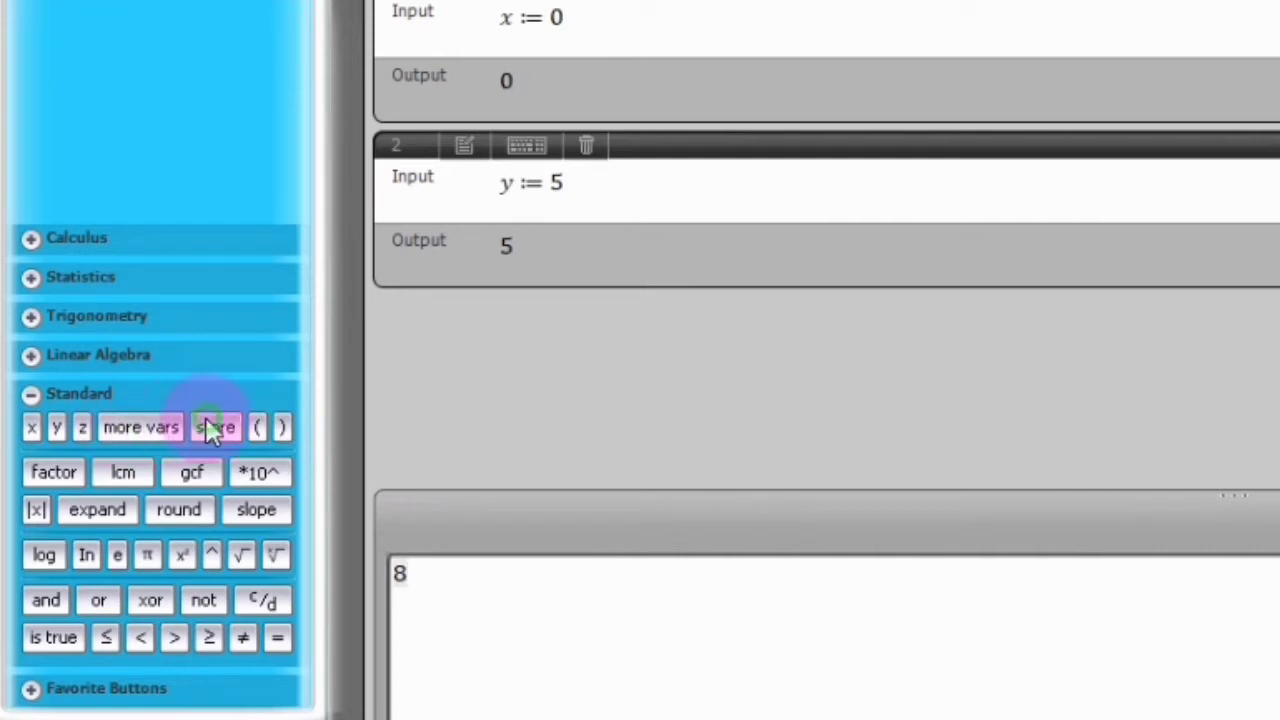
{"action": "left_click", "coordinate": [78, 424]}
{"action": "left_click", "coordinate": [1063, 586]}
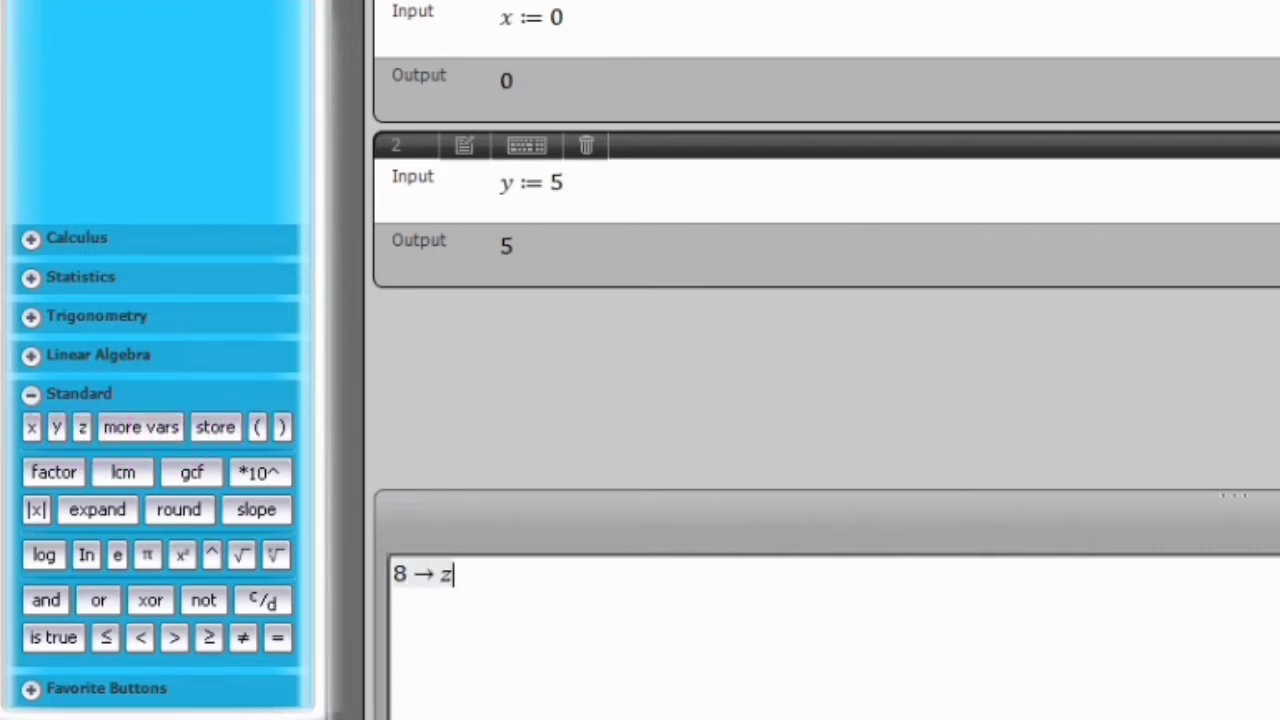
{"action": "key", "text": "Return"}
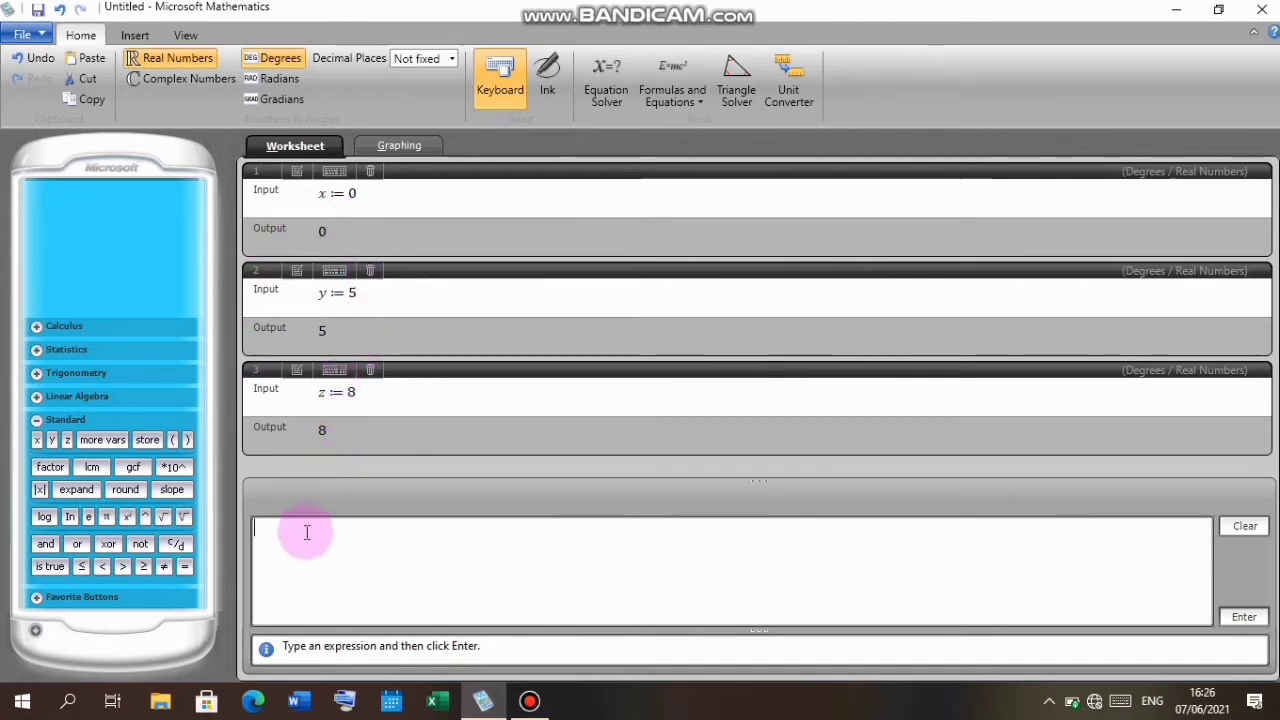
Evaluate the expression 2x + y + 4z with the stored variable values.
{"action": "type", "text": "2x"}
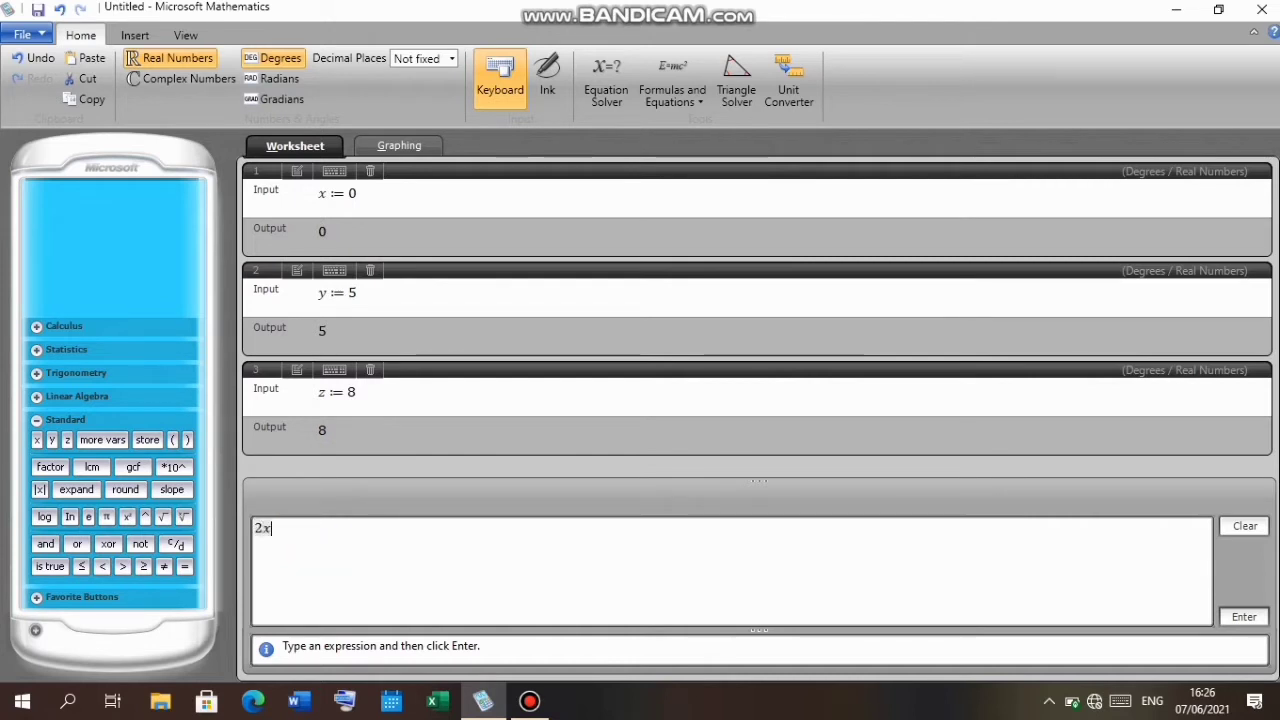
{"action": "type", "text": " + y"}
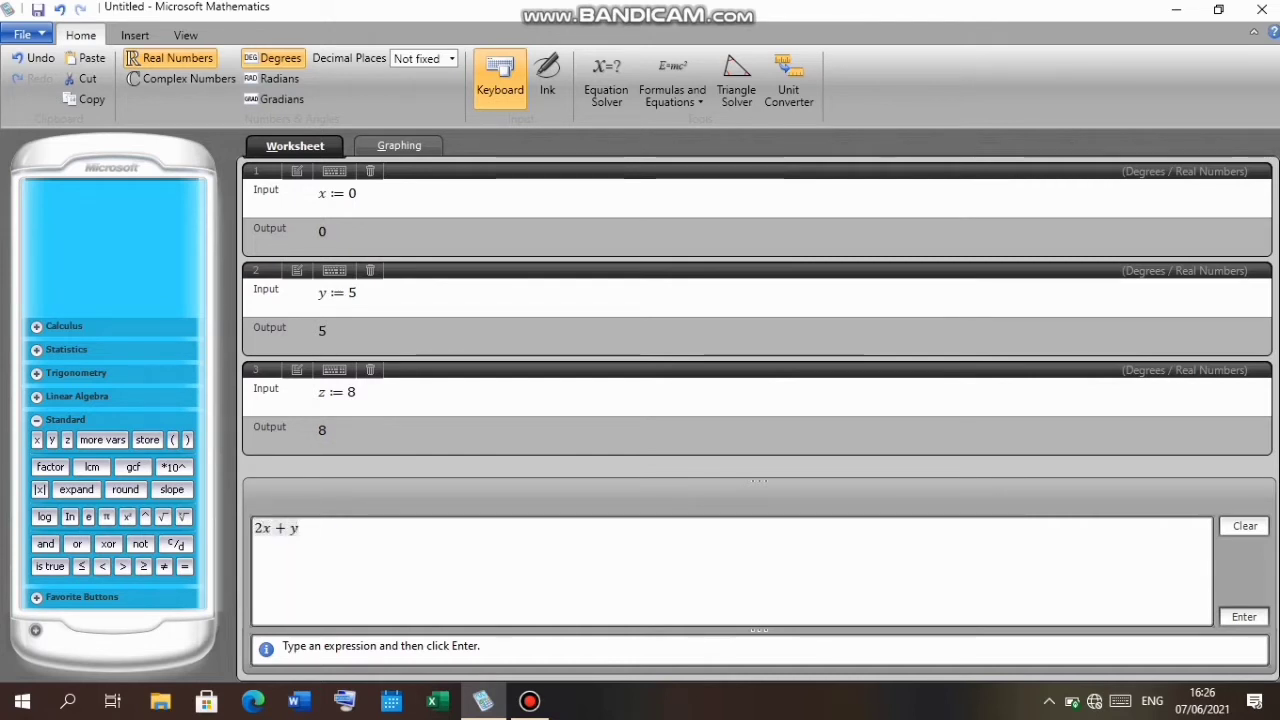
{"action": "type", "text": " + 4z"}
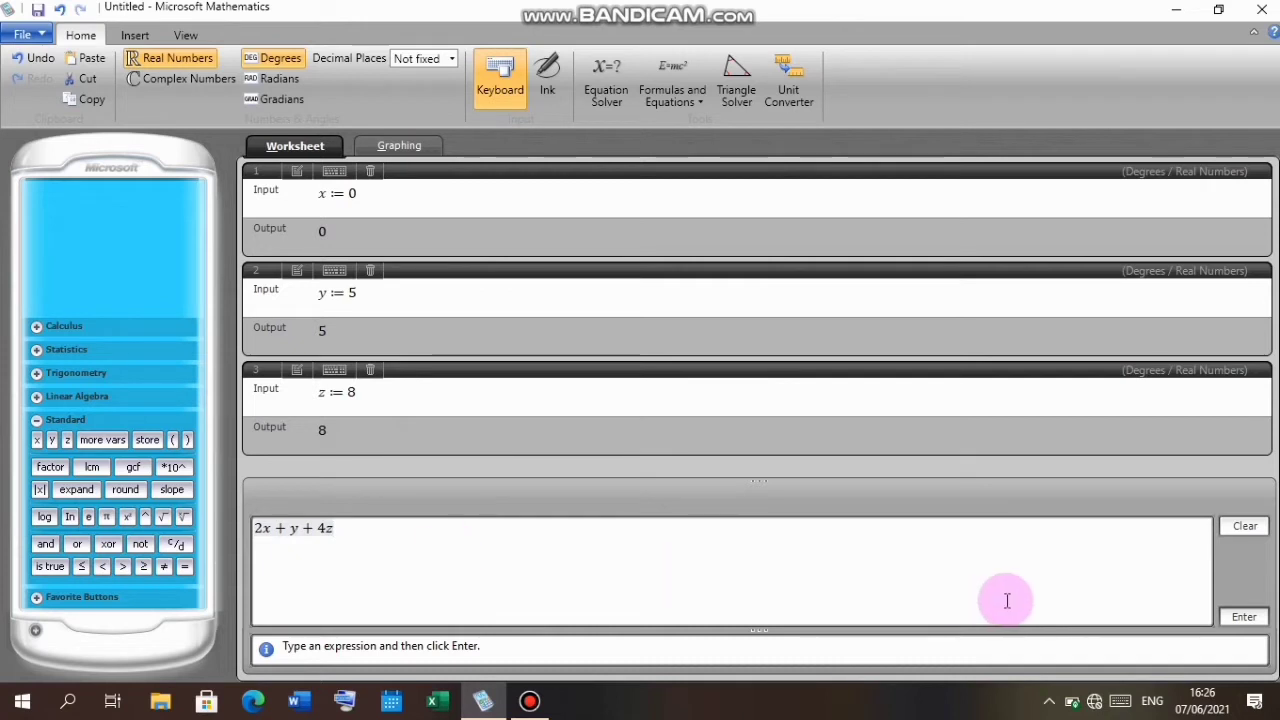
{"action": "left_click", "coordinate": [1235, 622]}
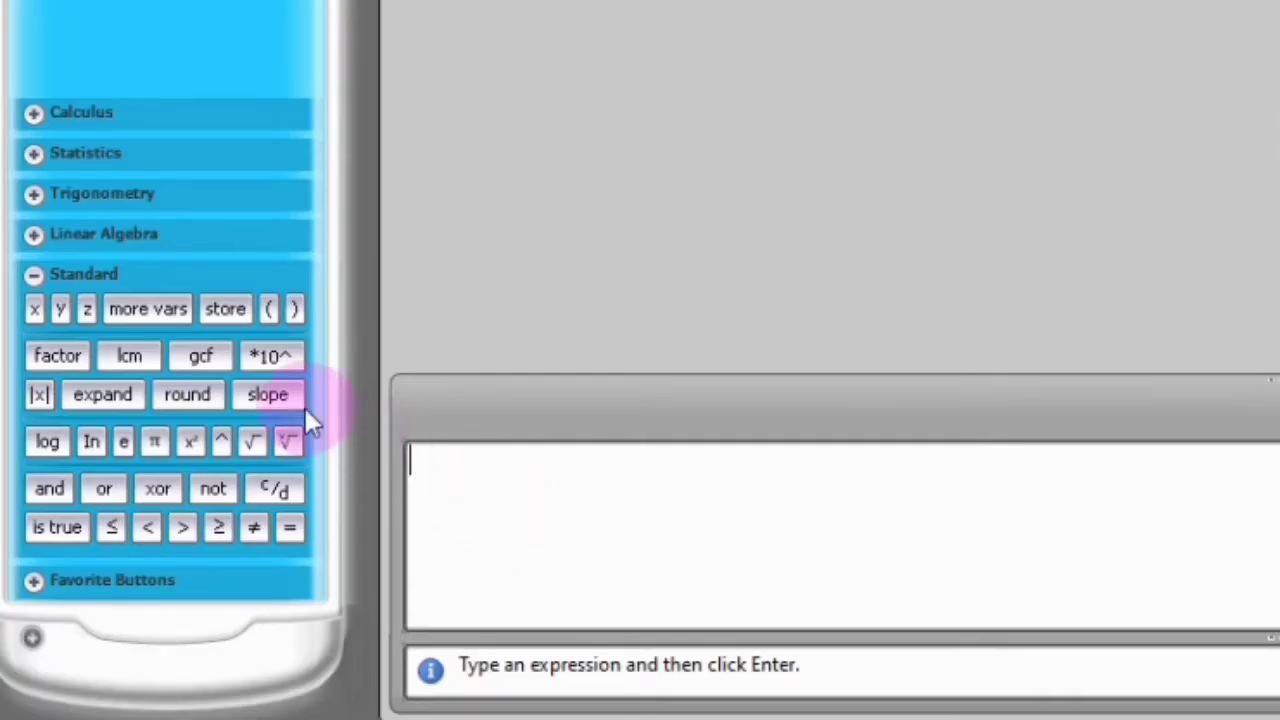
Find the prime factors of 24 with the factor function.
{"action": "left_click", "coordinate": [58, 350]}
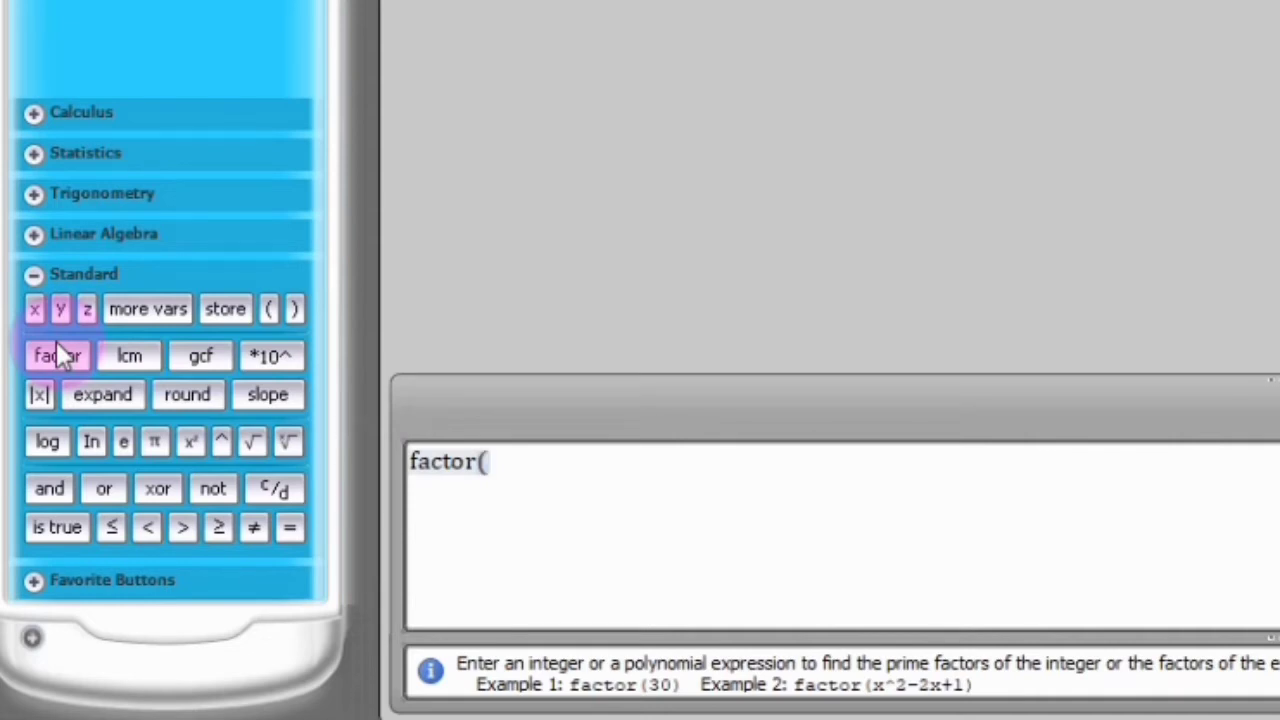
{"action": "type", "text": "24)"}
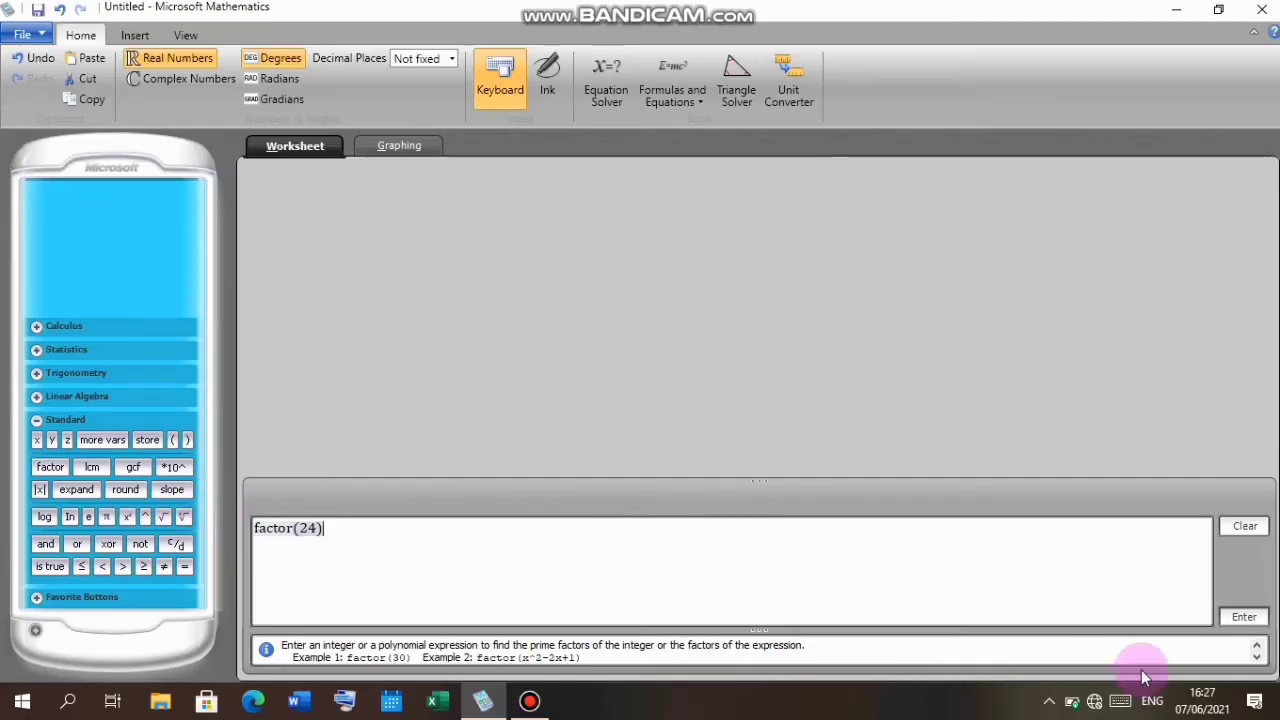
{"action": "left_click", "coordinate": [1240, 618]}
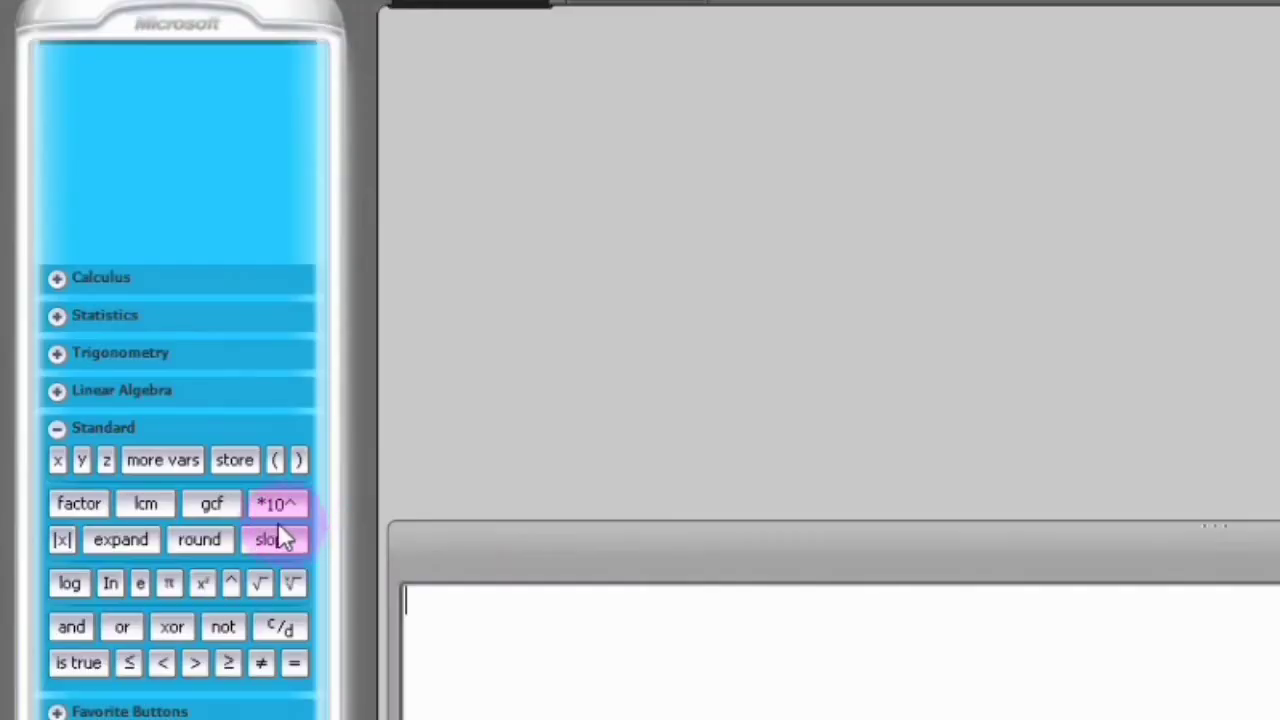
Calculate the greatest common factor of 3 and 12 with the gcf function.
{"action": "left_click", "coordinate": [209, 506]}
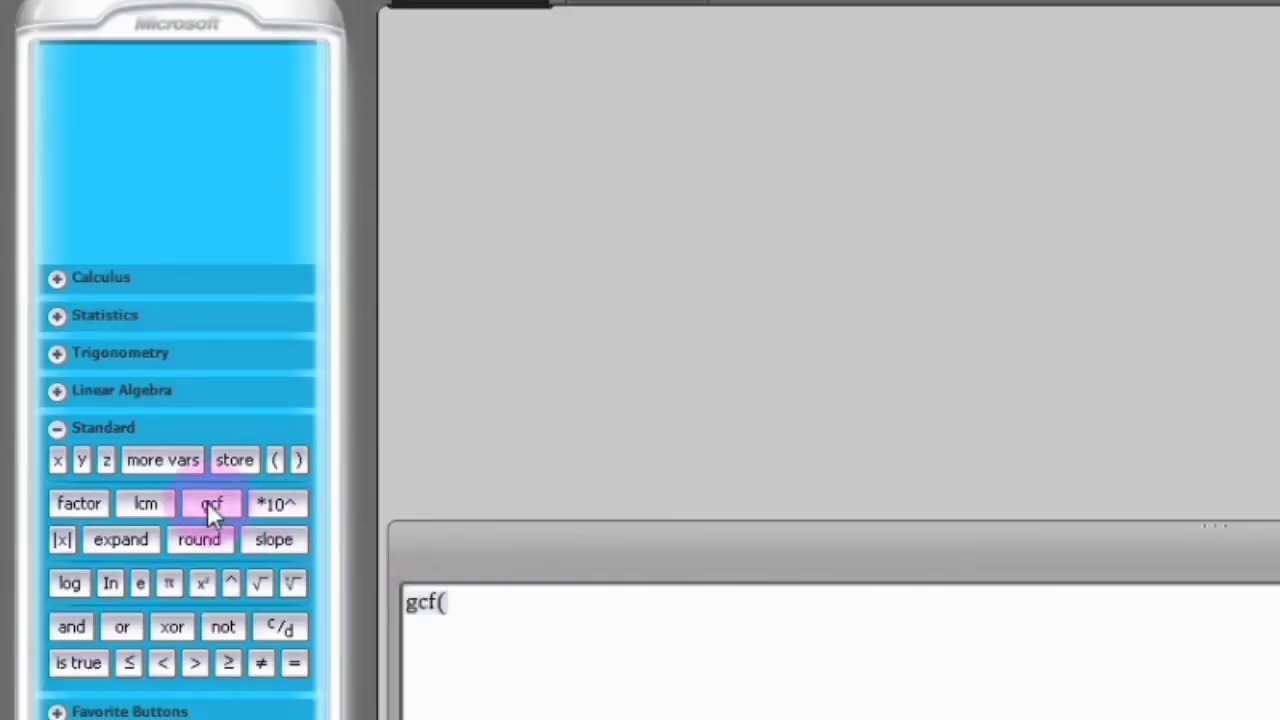
{"action": "left_click", "coordinate": [436, 592]}
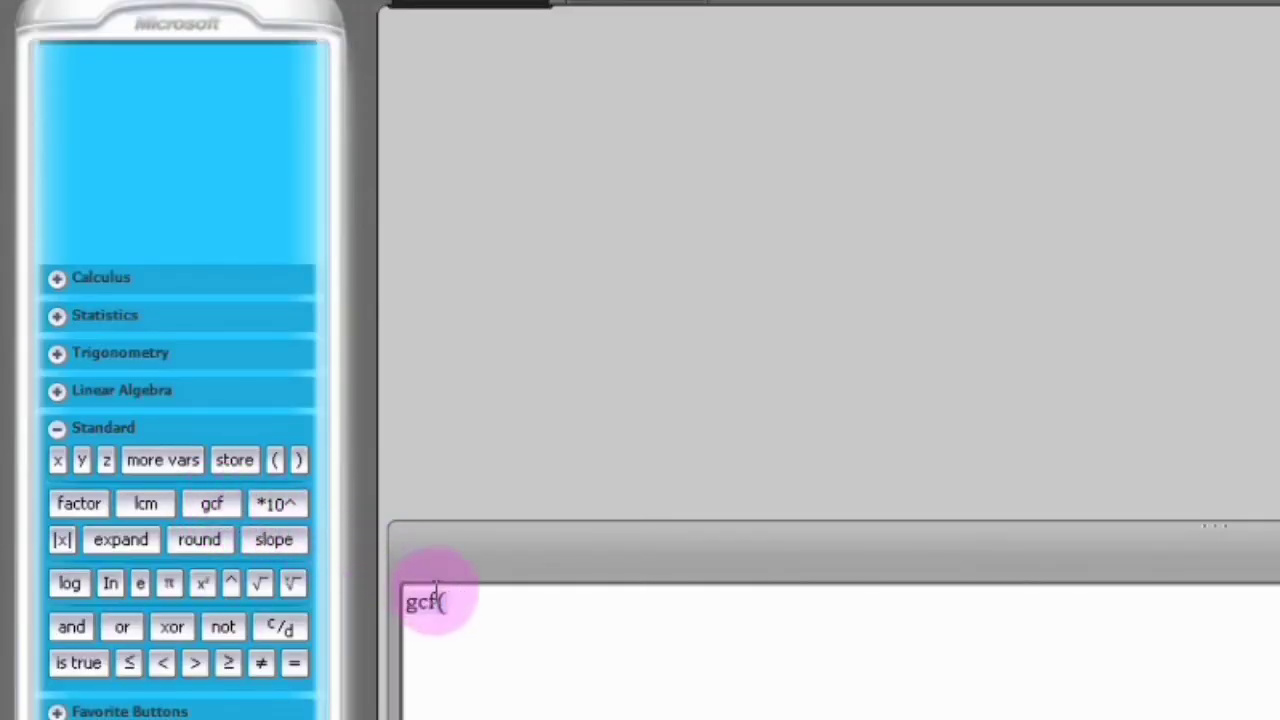
{"action": "type", "text": "3"}
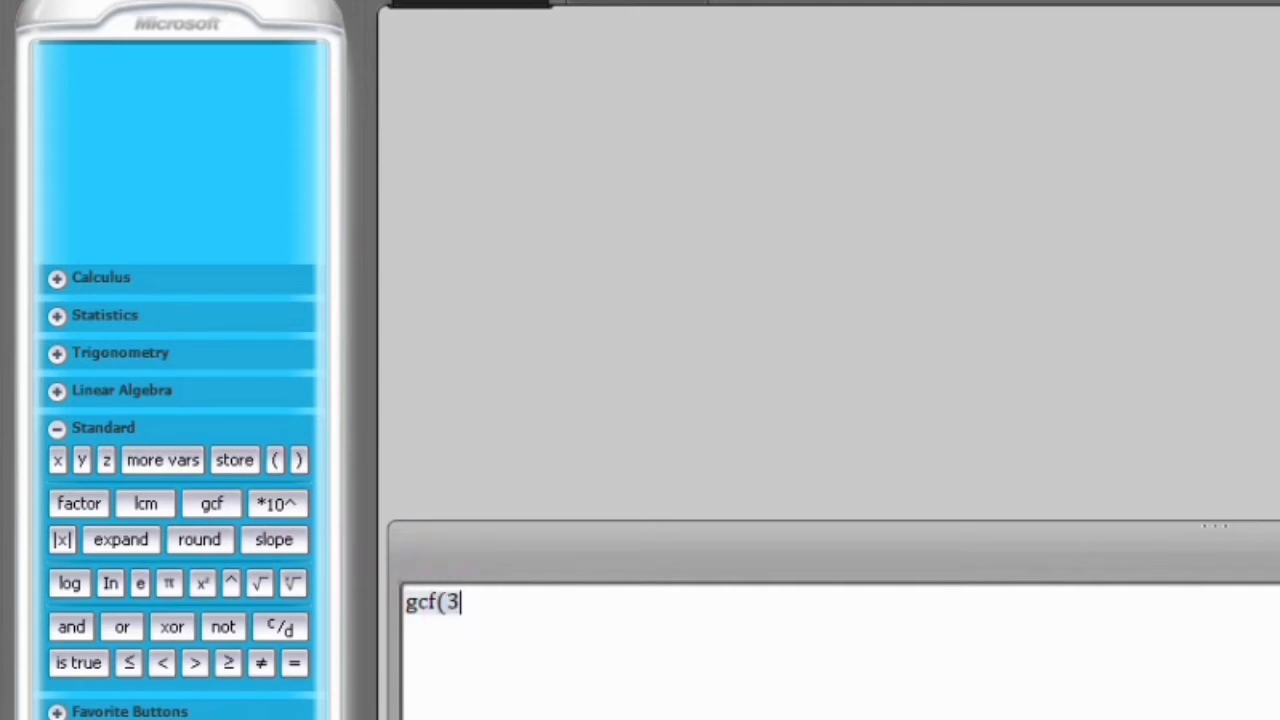
{"action": "type", "text": ",12)"}
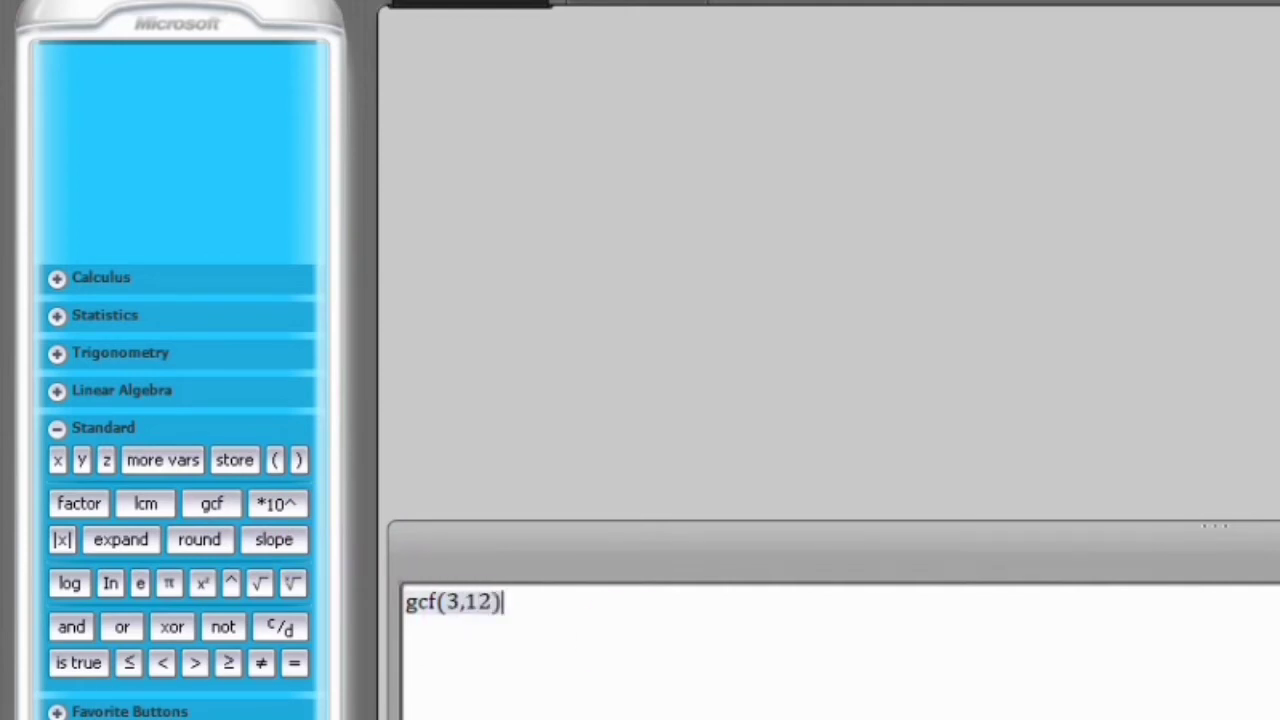
{"action": "key", "text": "Return"}
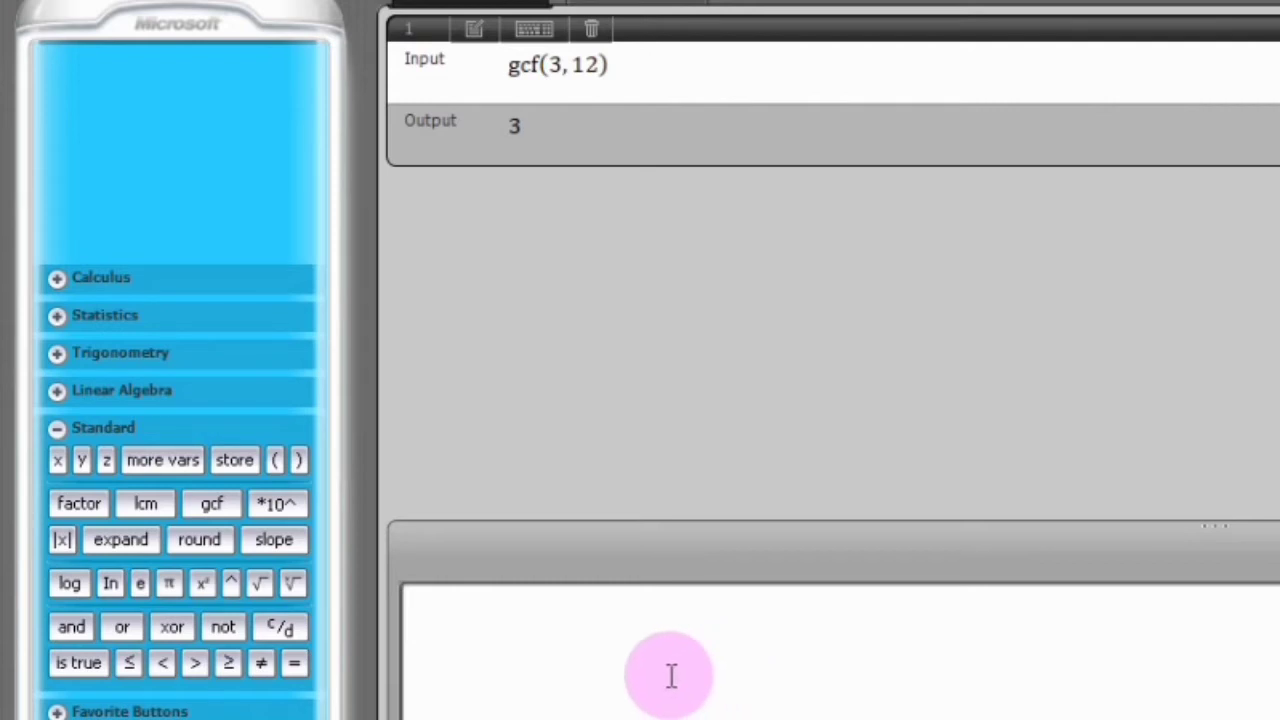
Calculate the least common multiple of 3 and 12 with the lcm function.
{"action": "left_click", "coordinate": [156, 503]}
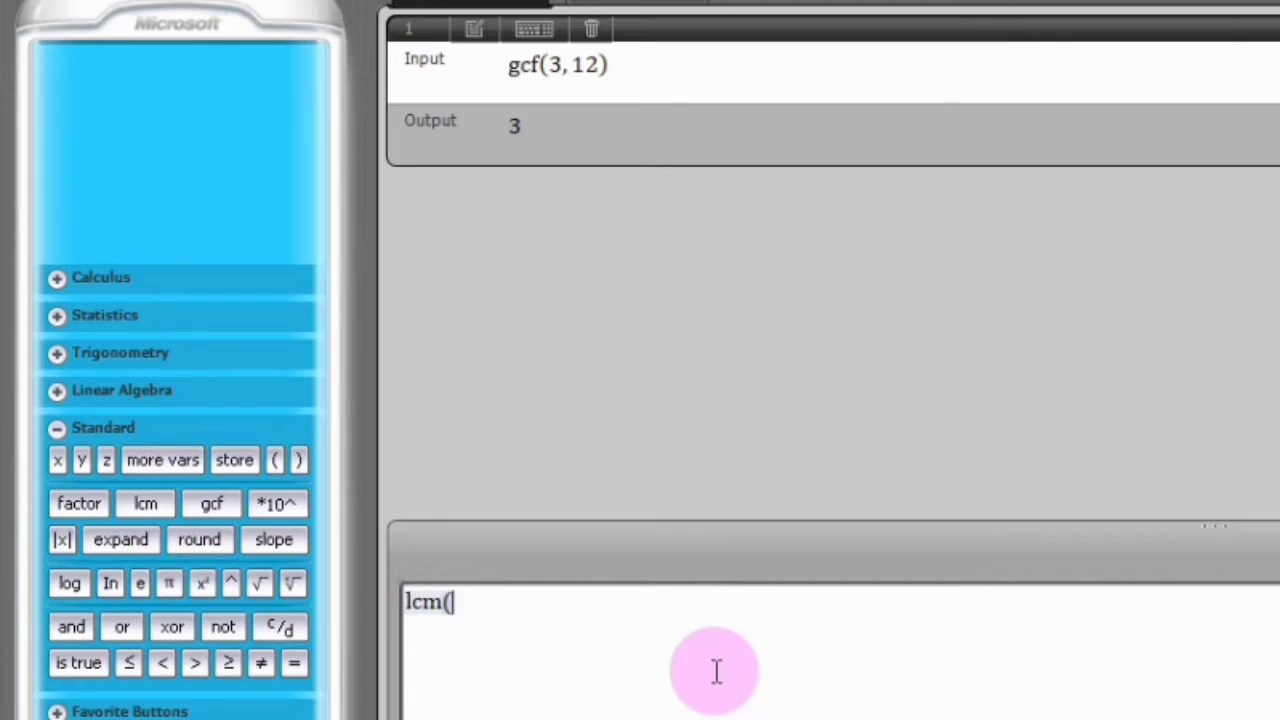
{"action": "type", "text": "3"}
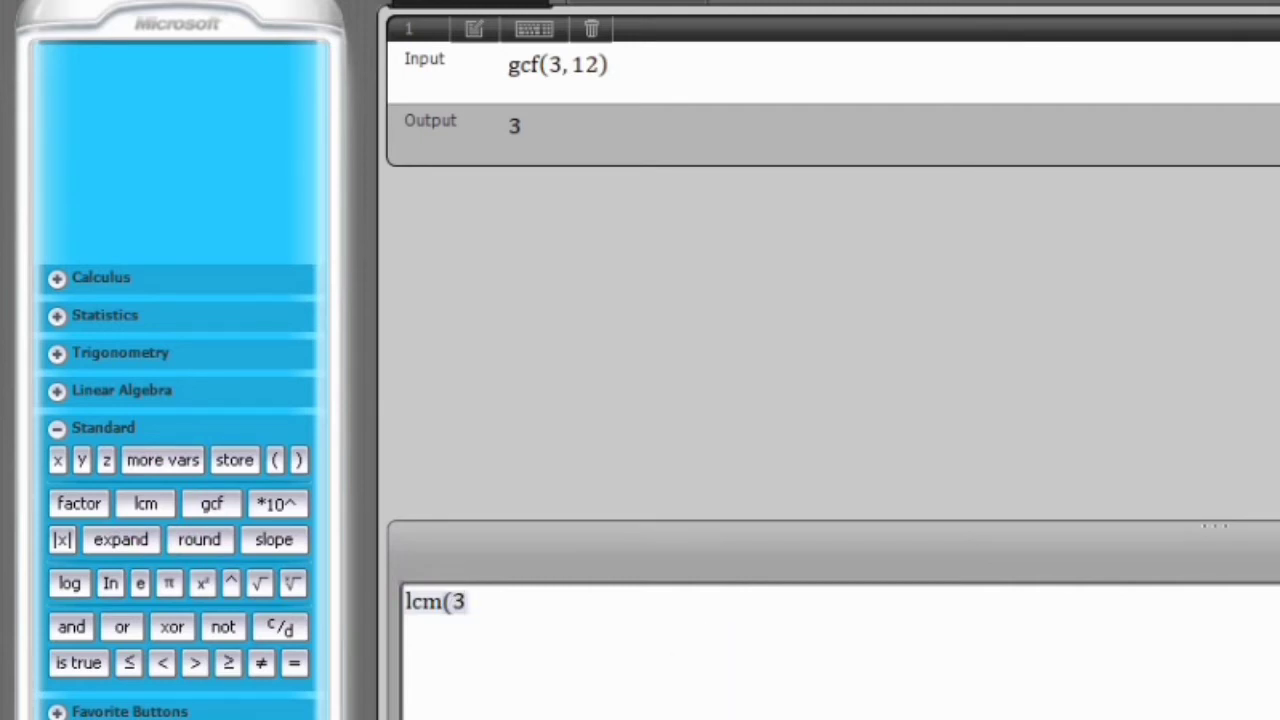
{"action": "type", "text": ",12)"}
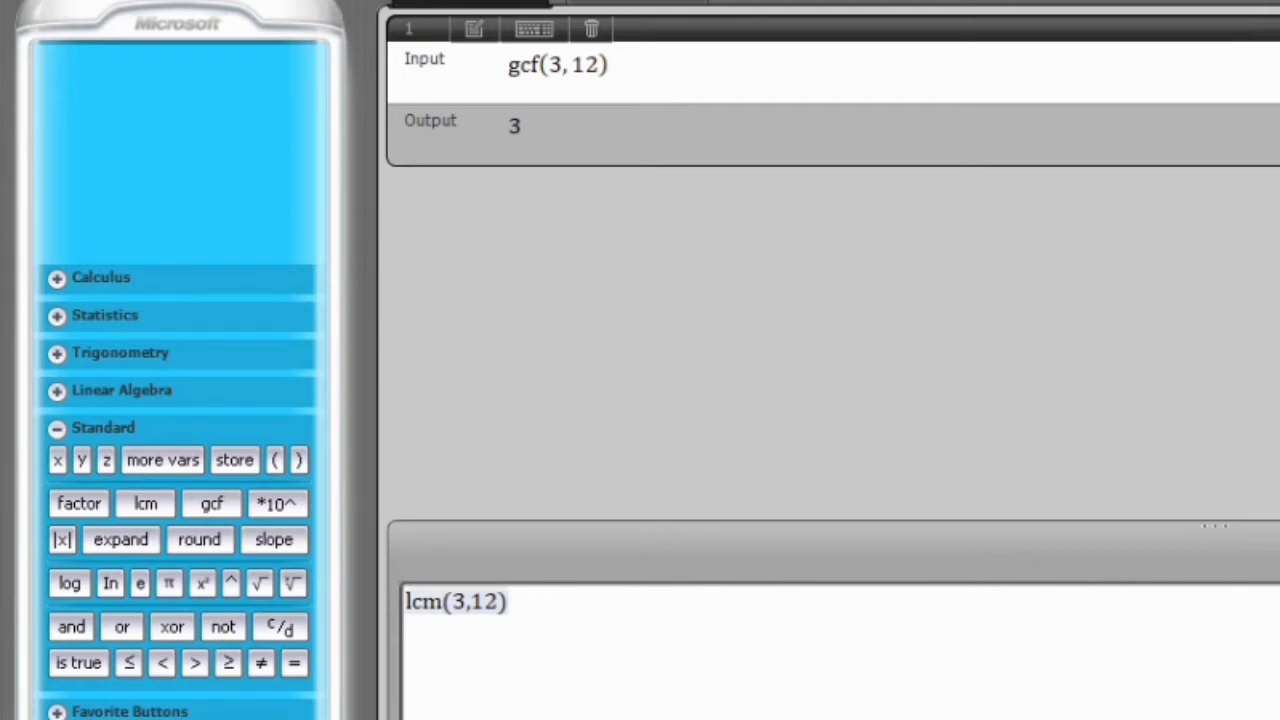
{"action": "key", "text": "Return"}
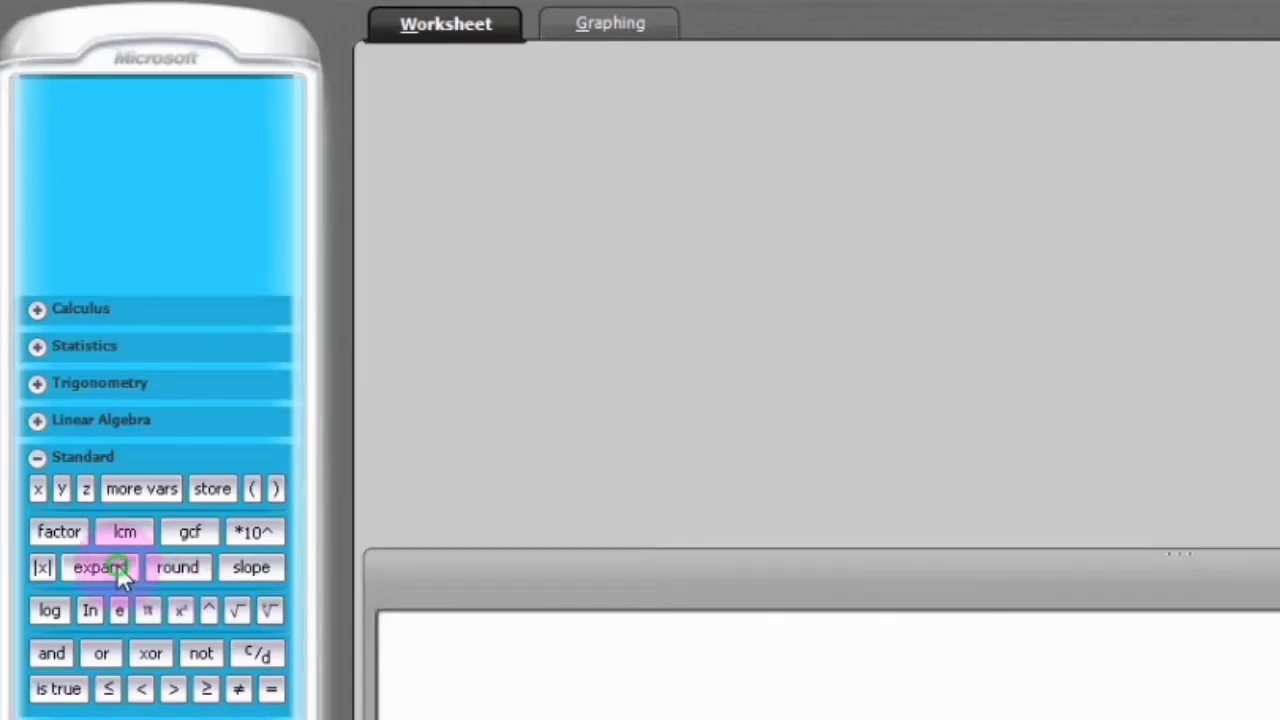
Expand the product (x + 2)(x - 5) with the expand function.
{"action": "left_click", "coordinate": [117, 566]}
{"action": "type", "text": "("}
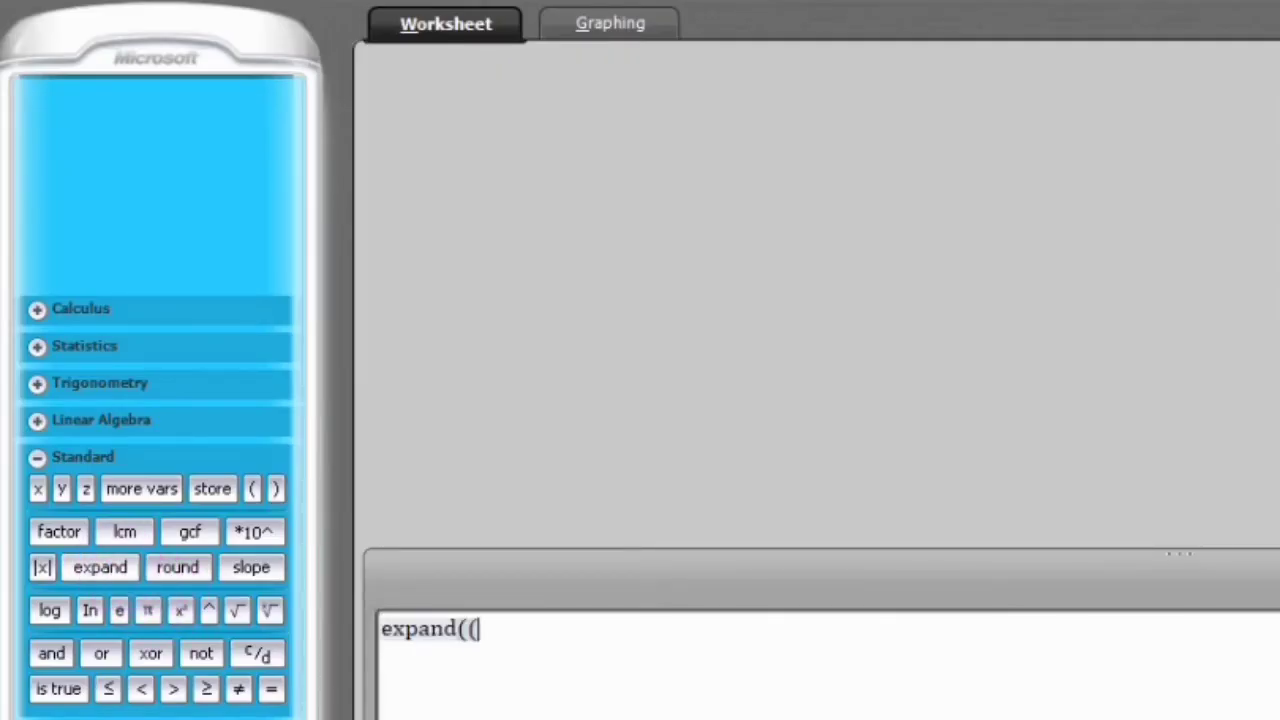
{"action": "type", "text": "x +2)"}
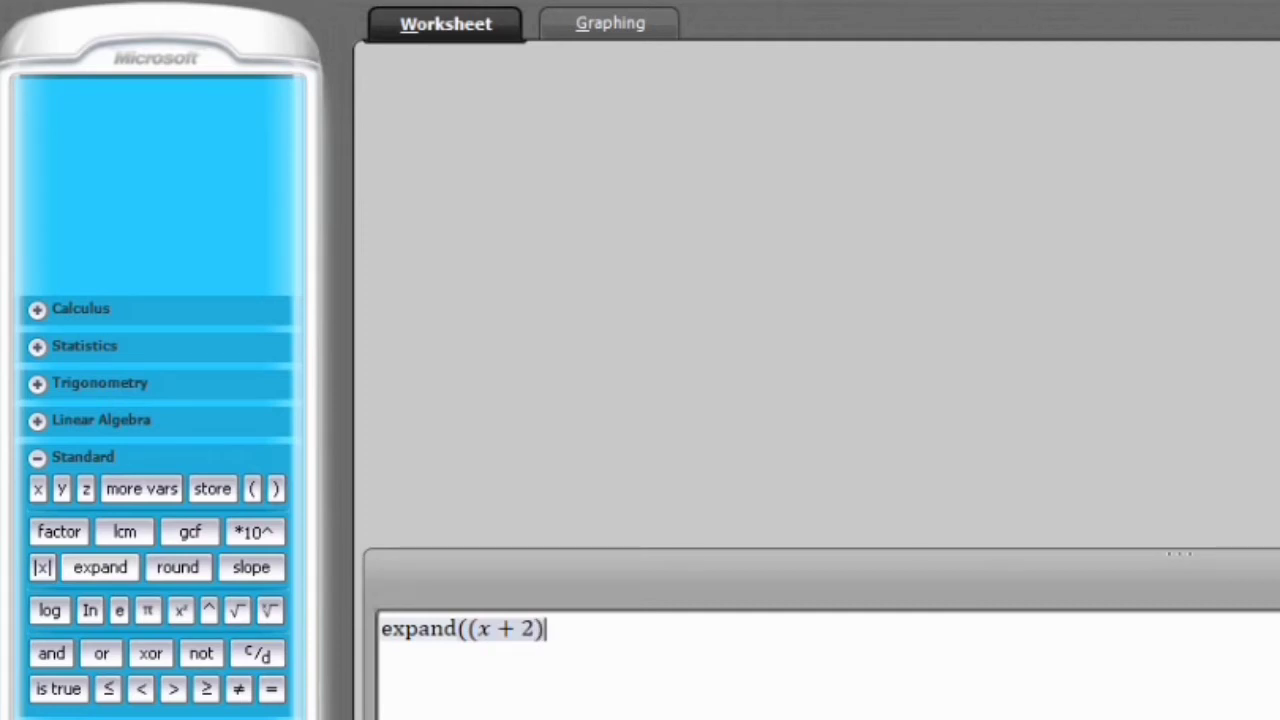
{"action": "type", "text": "("}
{"action": "type", "text": "x-5)"}
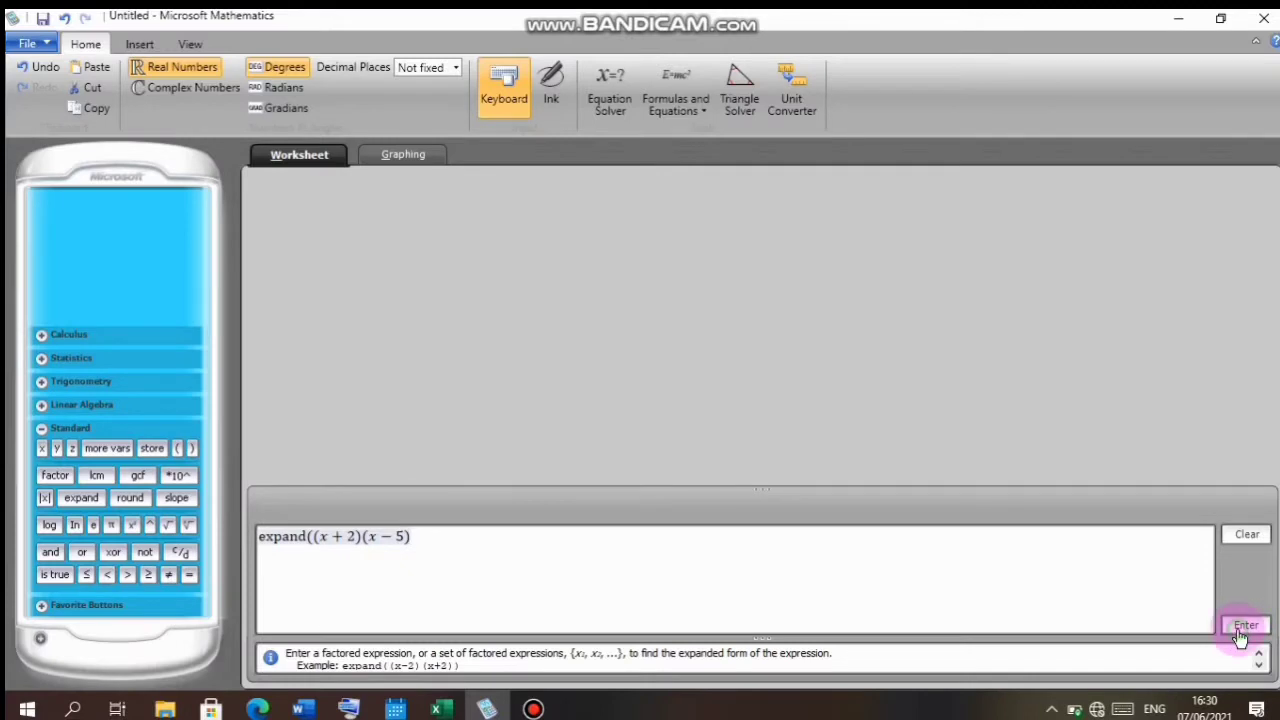
{"action": "left_click", "coordinate": [1247, 622]}
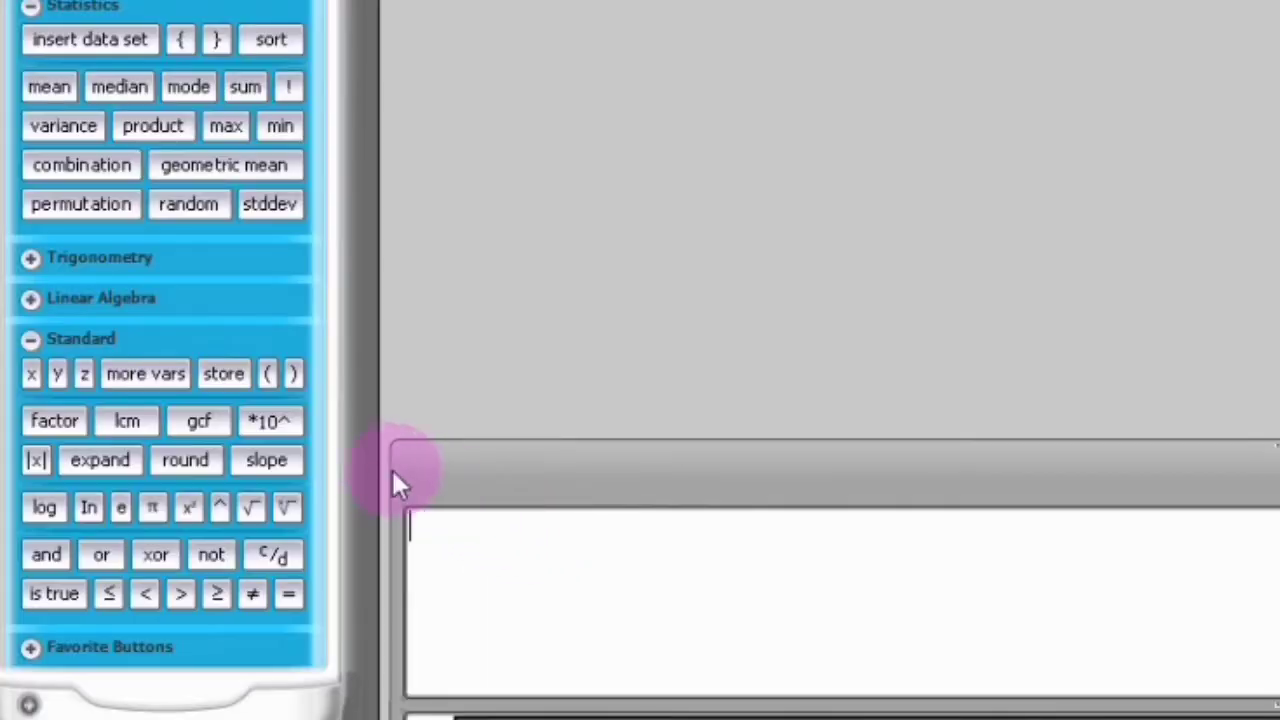
Round the list of values {1.5, 3.6, 5.4, 7.3} with the round function.
{"action": "left_click", "coordinate": [201, 460]}
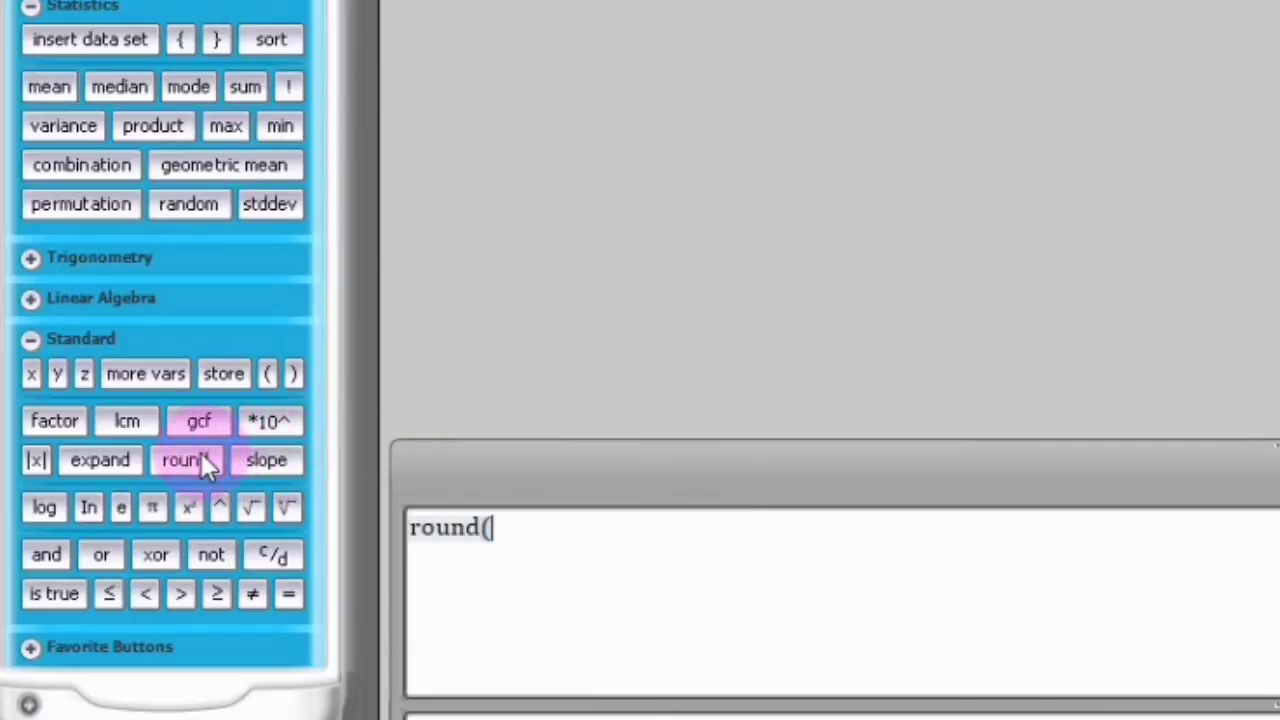
{"action": "left_click", "coordinate": [181, 40]}
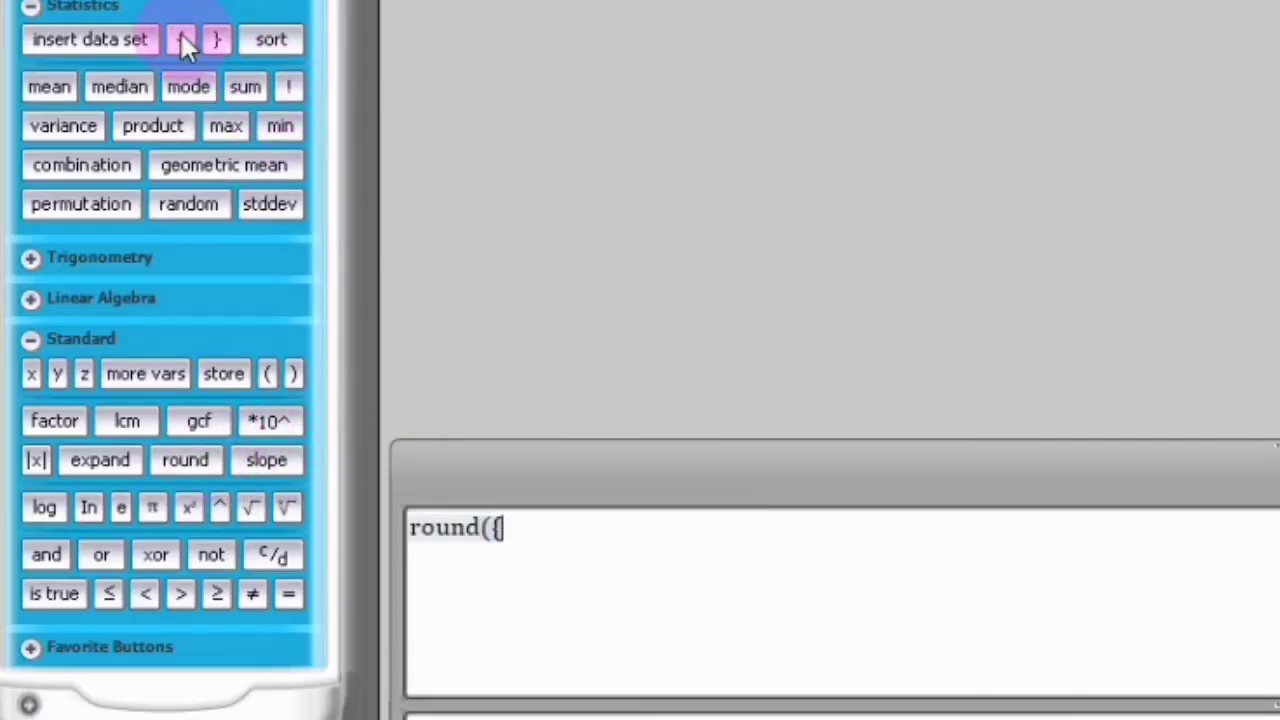
{"action": "type", "text": "1."}
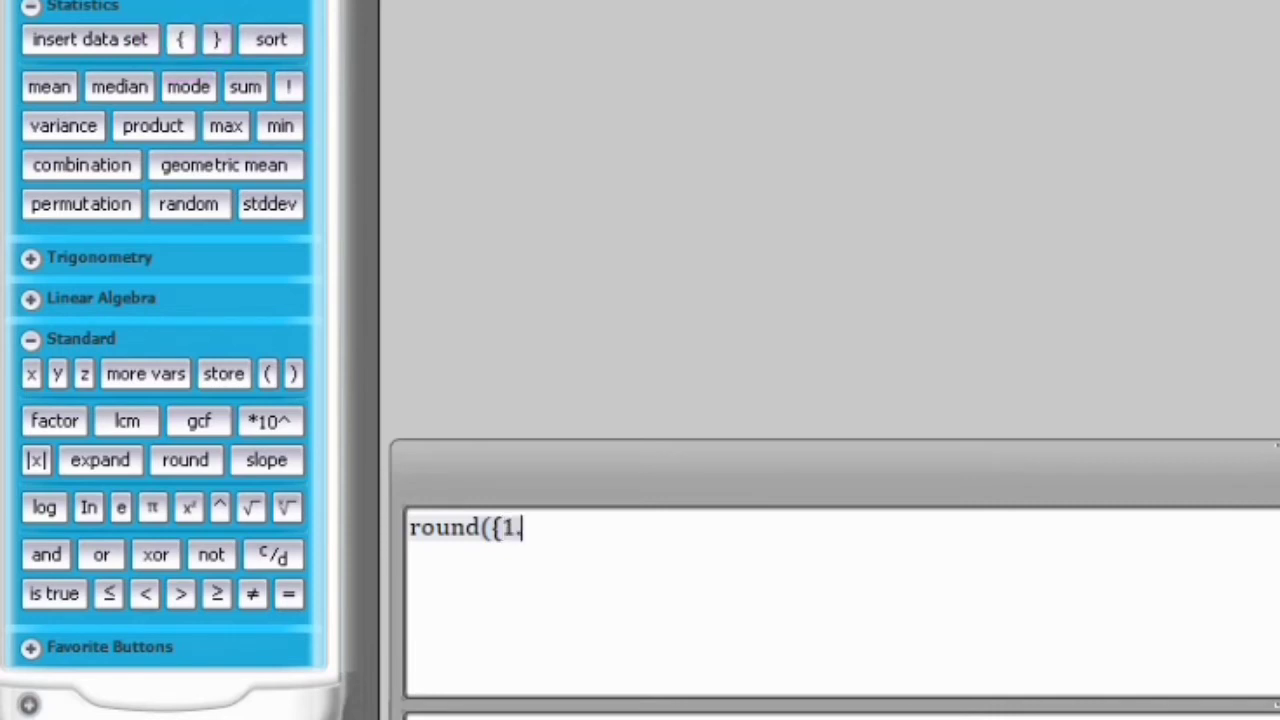
{"action": "type", "text": "5,3.6,"}
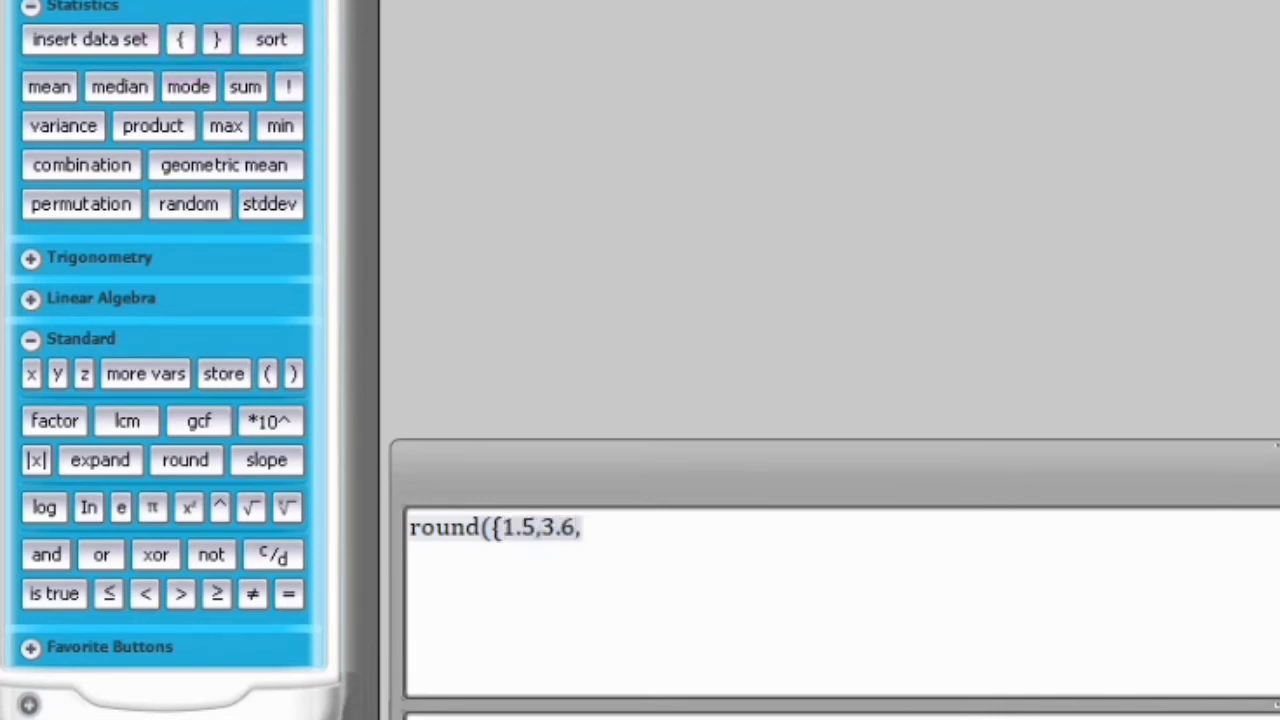
{"action": "type", "text": "5.4,"}
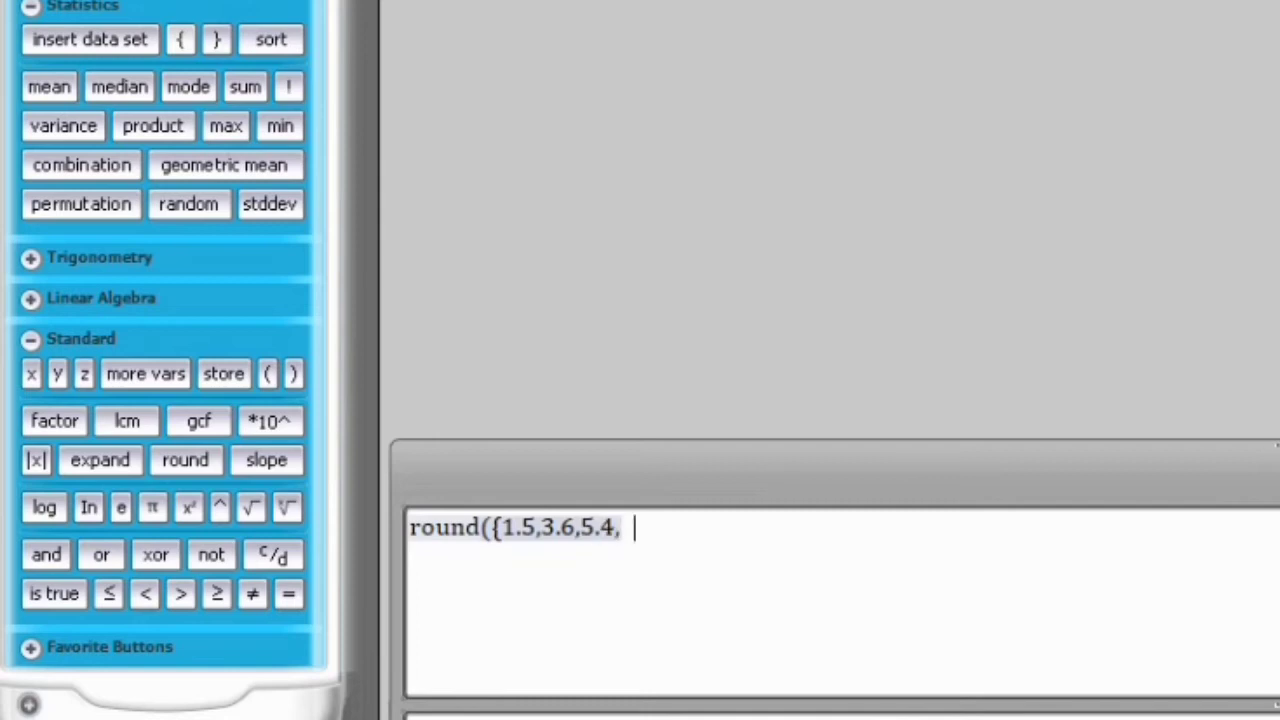
{"action": "key", "text": "BackSpace"}
{"action": "type", "text": "7.3"}
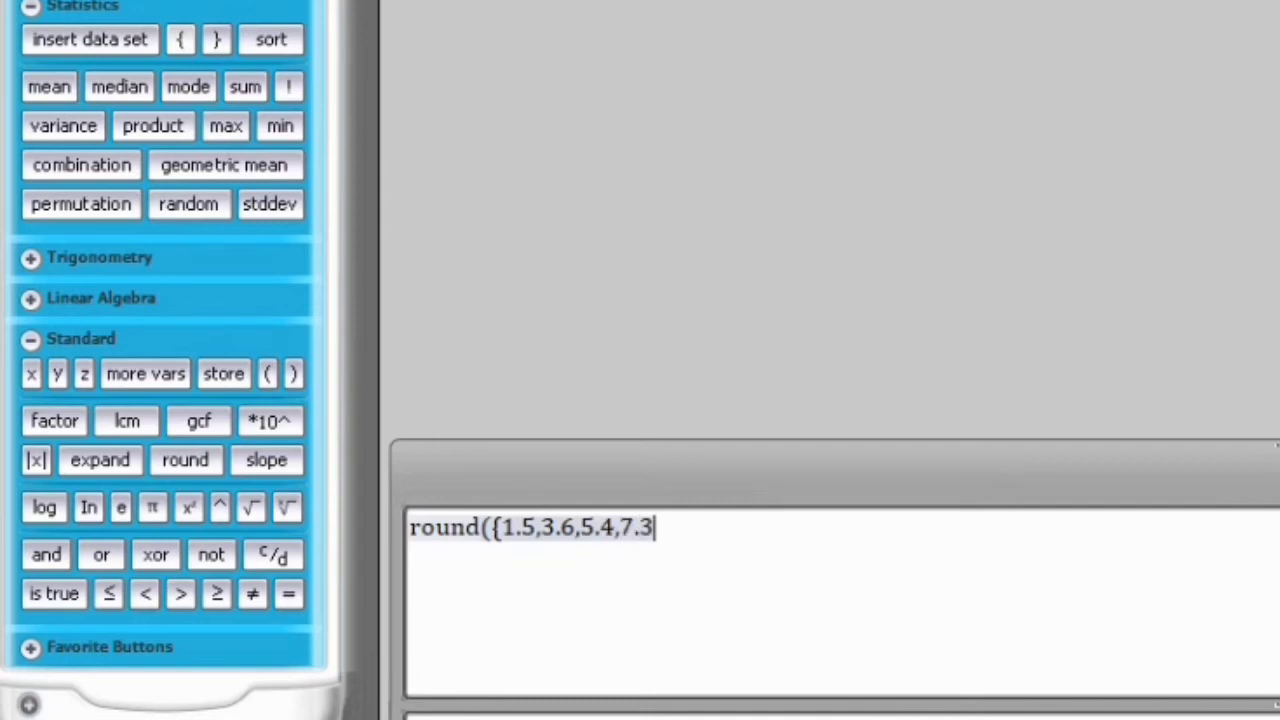
{"action": "left_click", "coordinate": [214, 43]}
{"action": "type", "text": ")"}
{"action": "left_click", "coordinate": [1241, 621]}
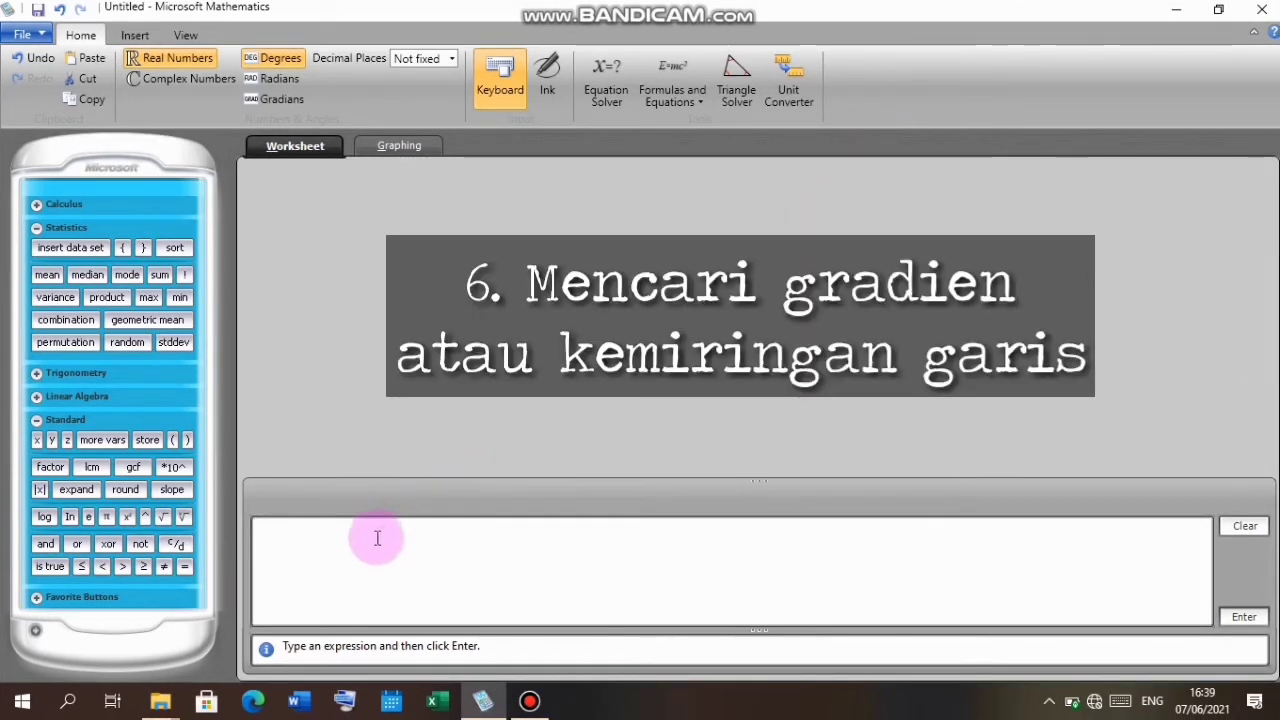
Collapse the Statistics functions and find the slope of the line 4x + 7y = 16 with the slope function.
{"action": "left_click", "coordinate": [162, 227]}
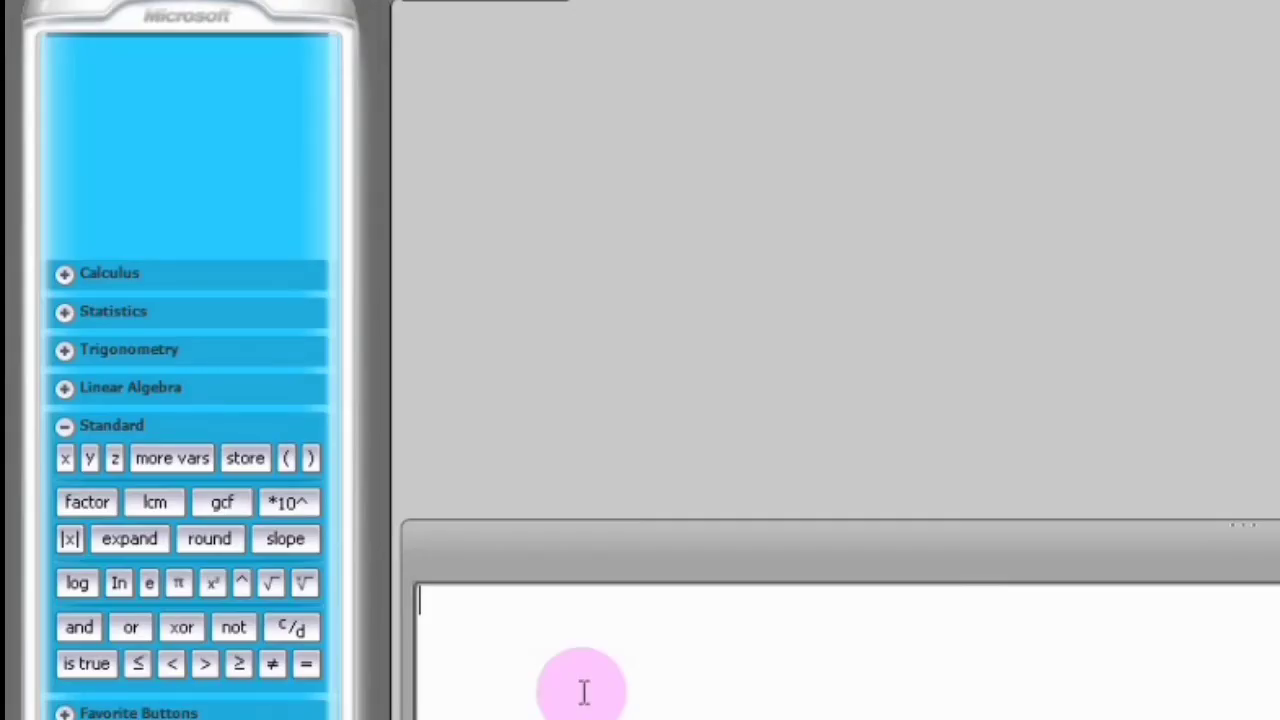
{"action": "left_click", "coordinate": [308, 539]}
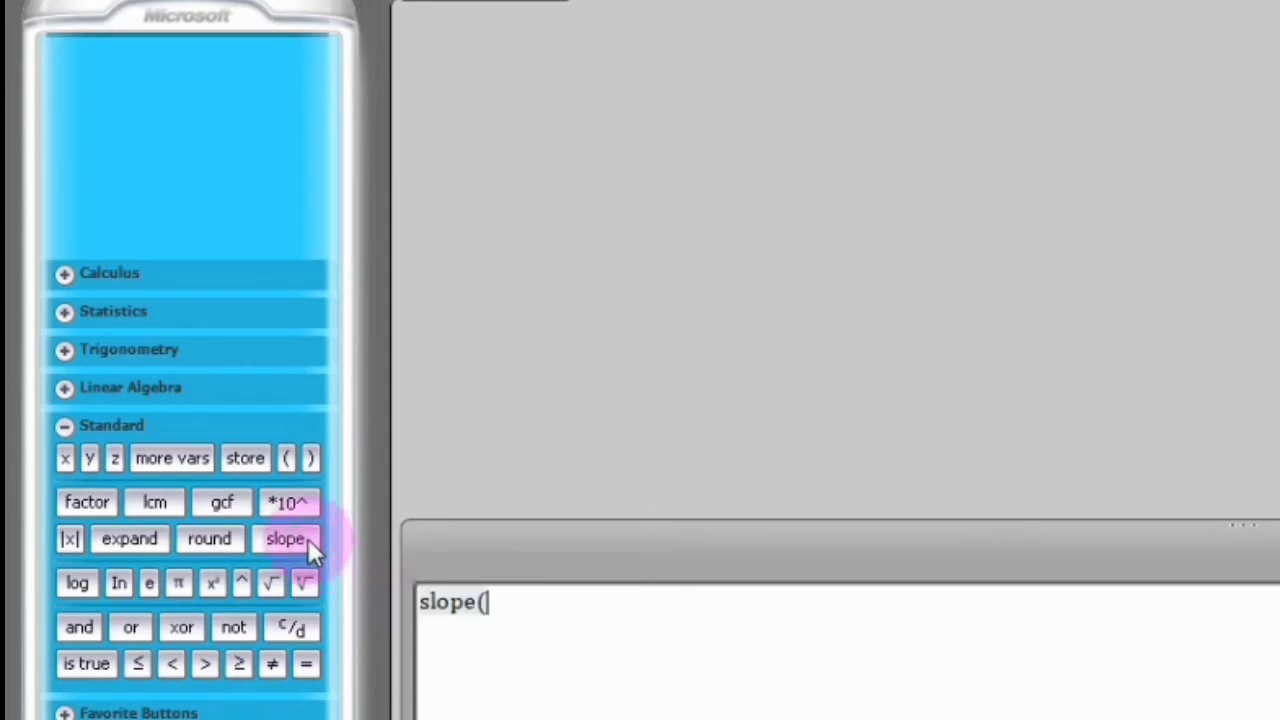
{"action": "type", "text": "4"}
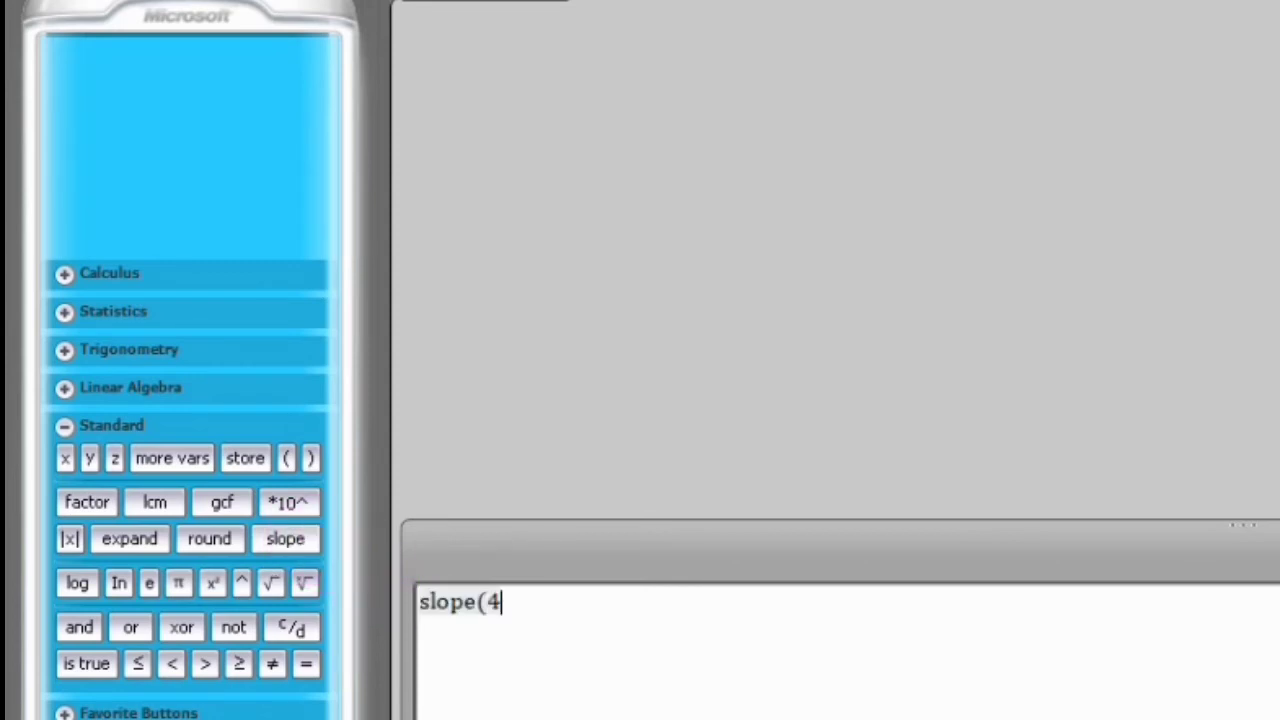
{"action": "type", "text": "x + 3"}
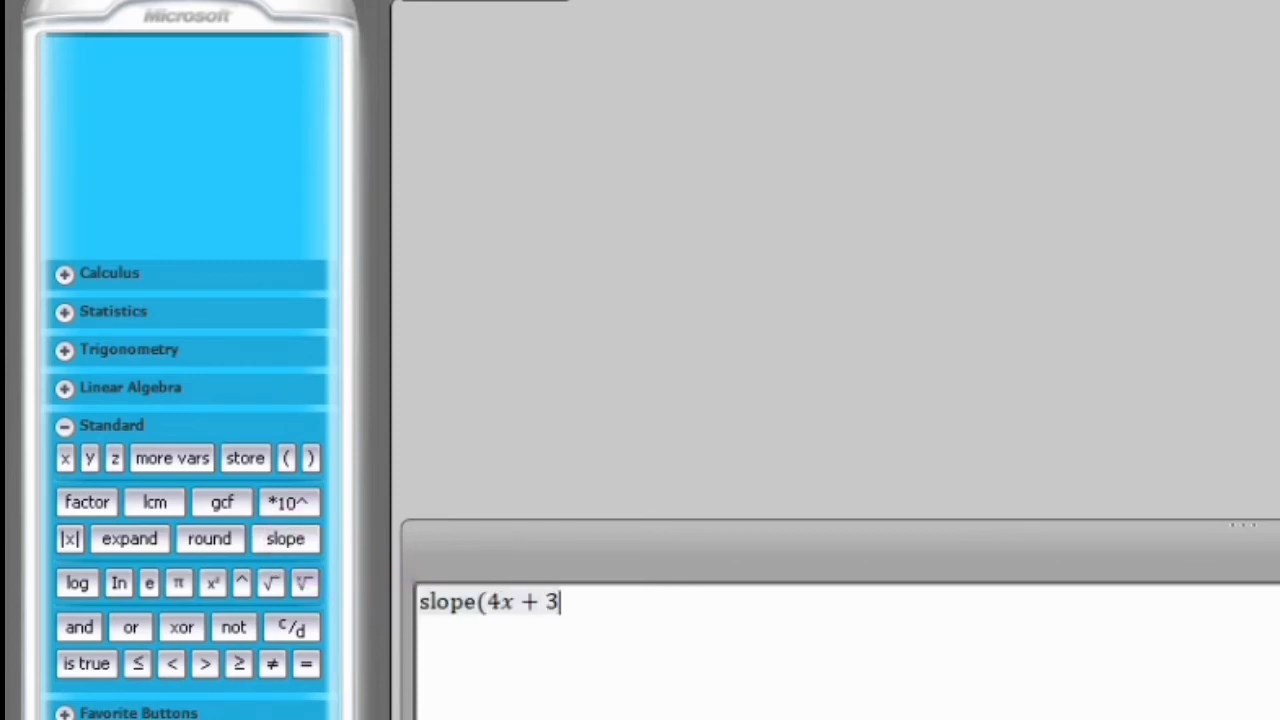
{"action": "key", "text": "BackSpace"}
{"action": "type", "text": "7y = 16)"}
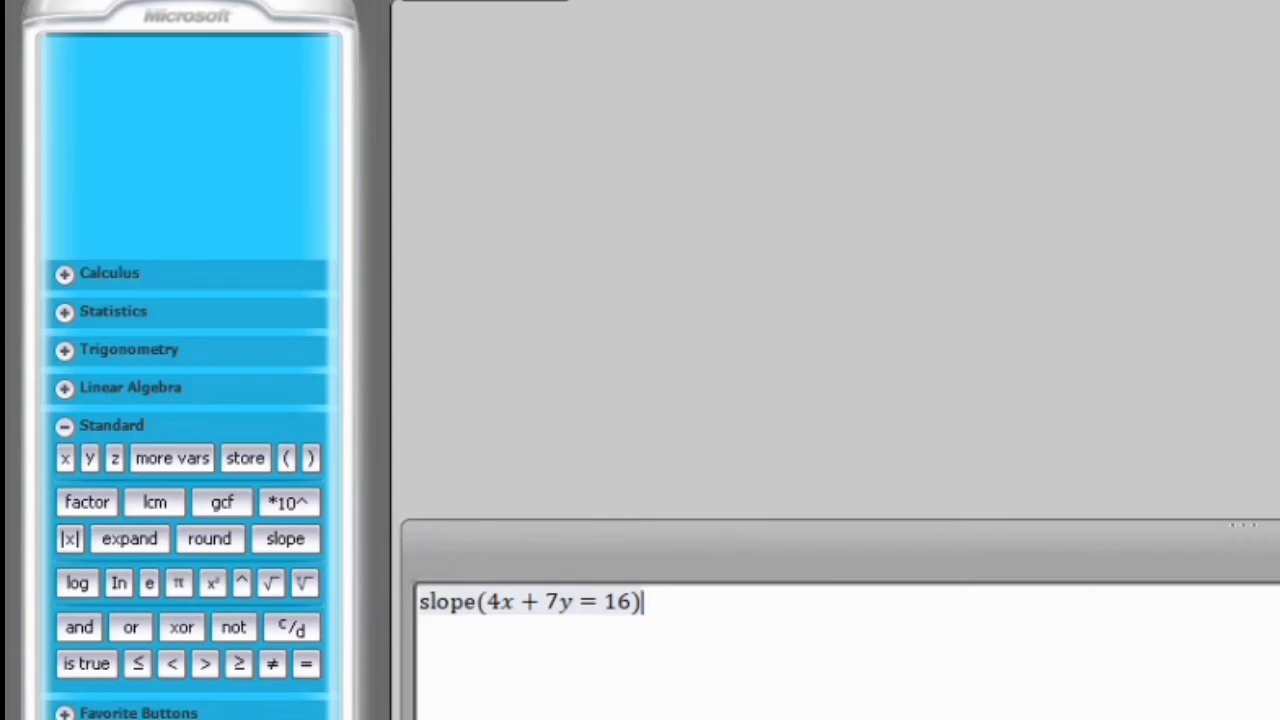
{"action": "key", "text": "Return"}
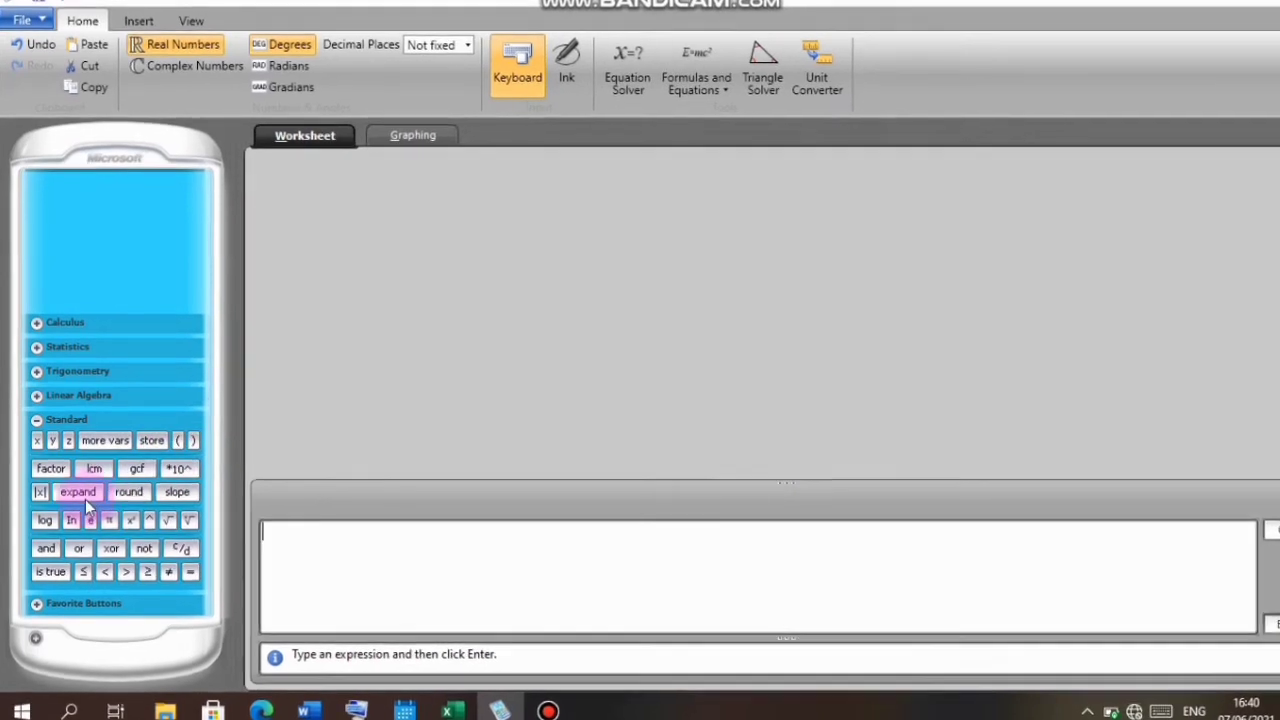
Calculate the logarithm of 10^15 to base 10^5 with the log function.
{"action": "left_click", "coordinate": [44, 520]}
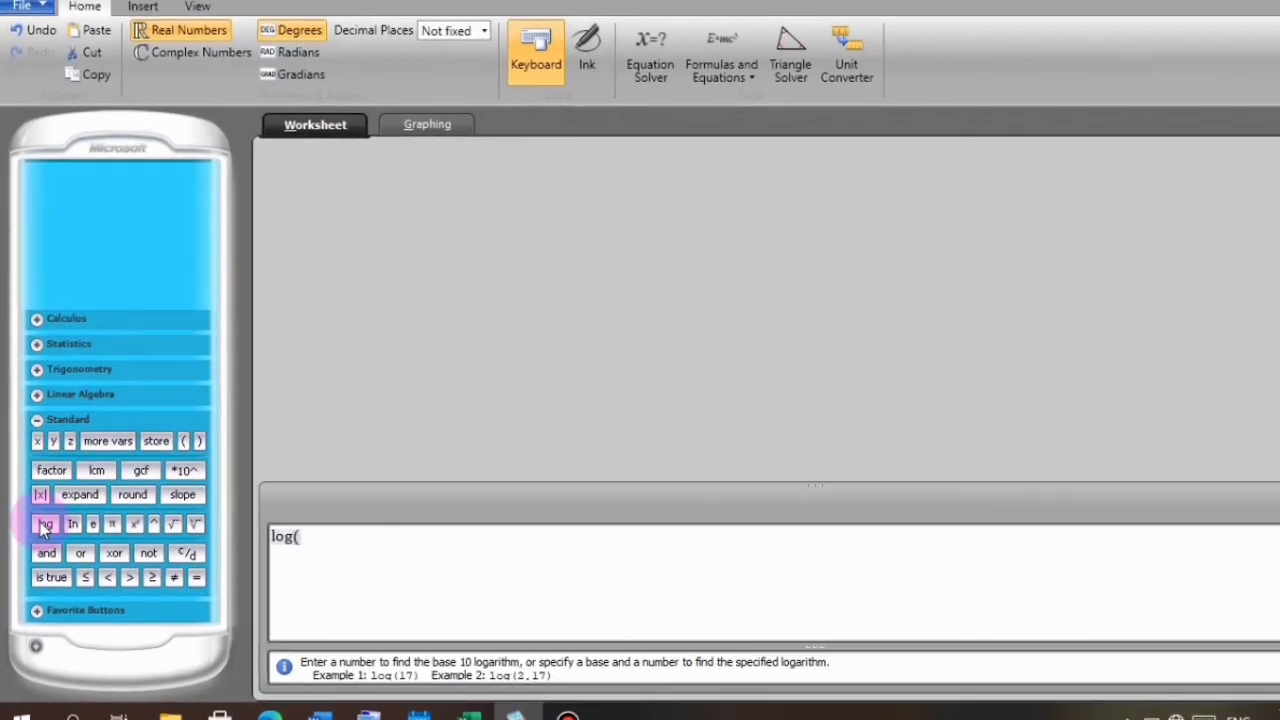
{"action": "type", "text": "10"}
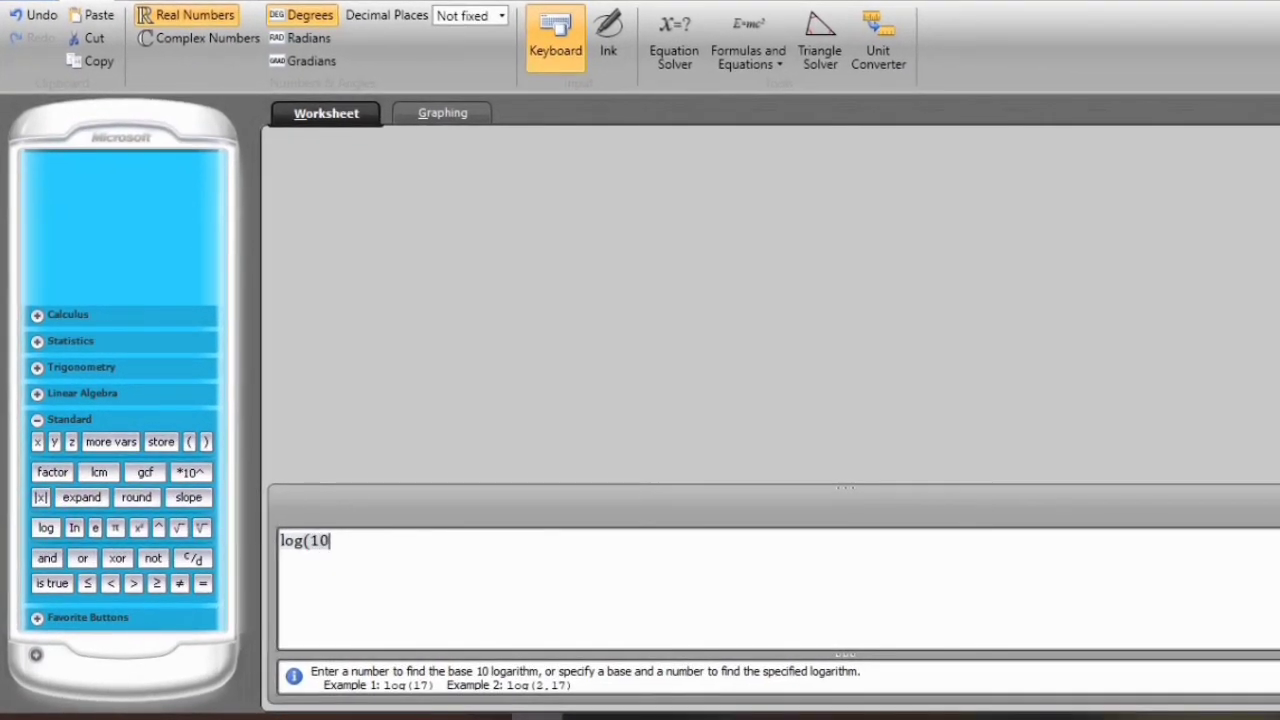
{"action": "type", "text": "^"}
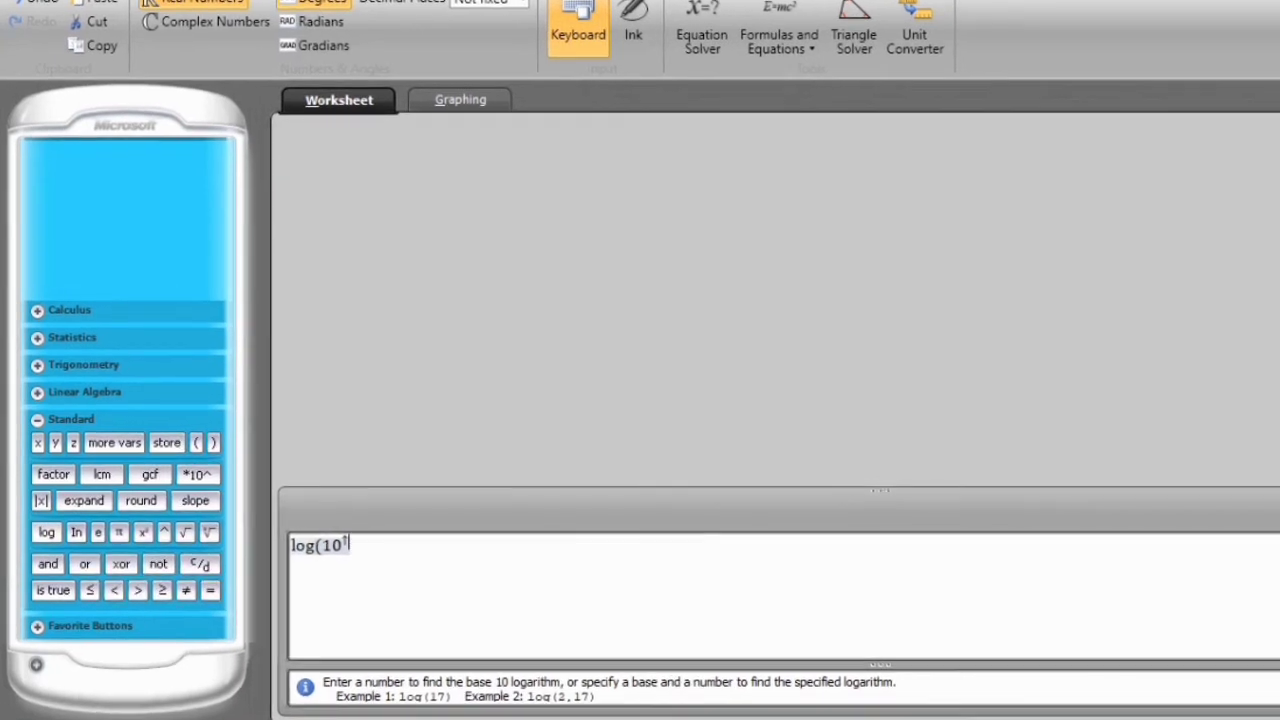
{"action": "type", "text": "5"}
{"action": "key", "text": "Right"}
{"action": "type", "text": ",10"}
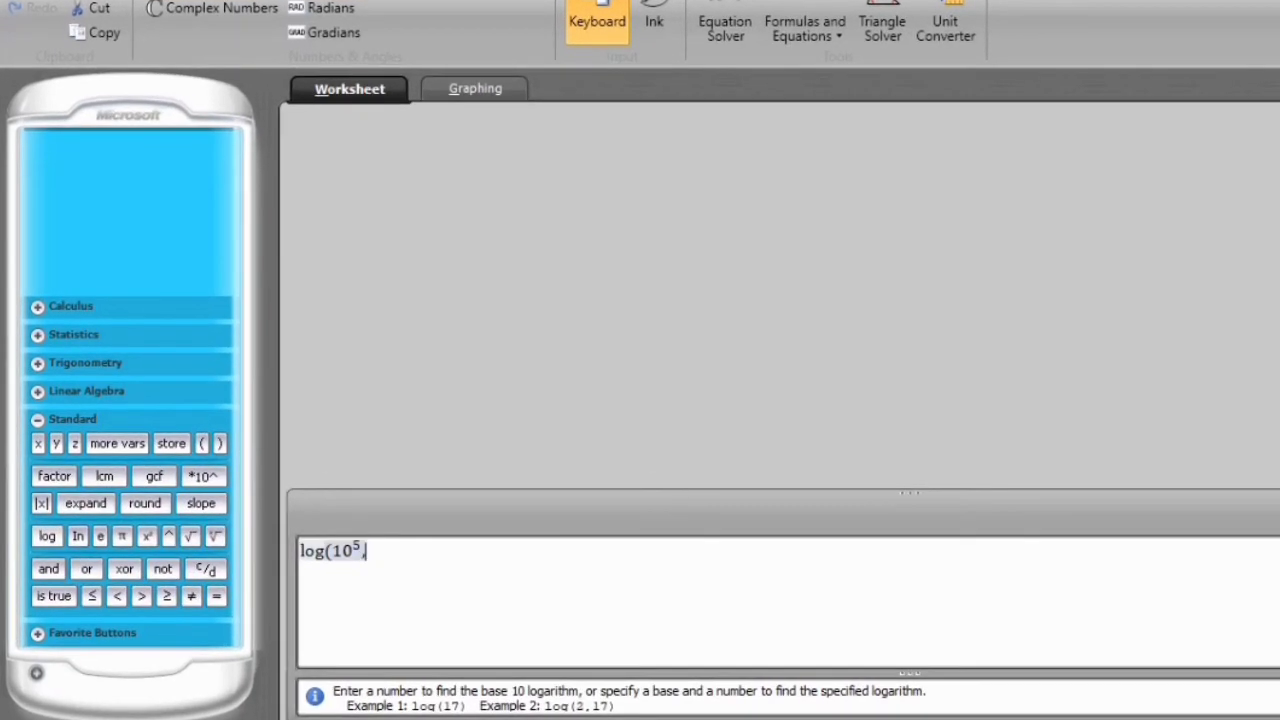
{"action": "type", "text": "^15"}
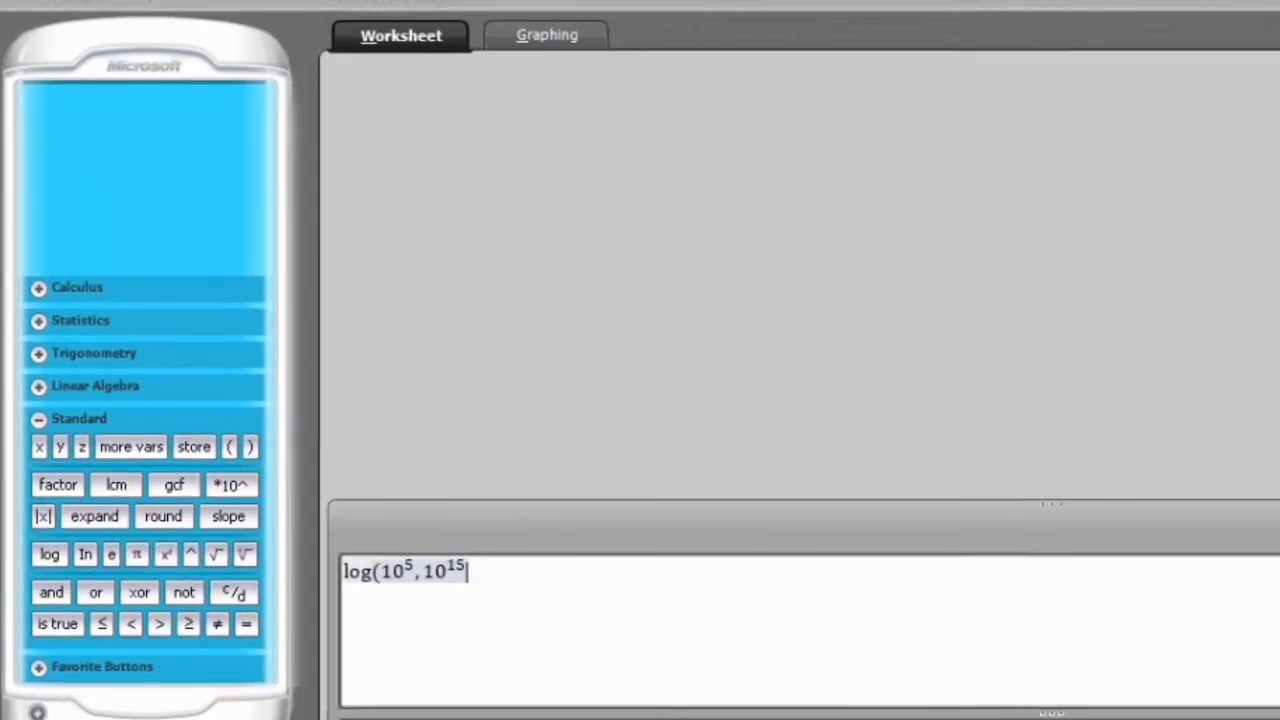
{"action": "key", "text": "Return"}
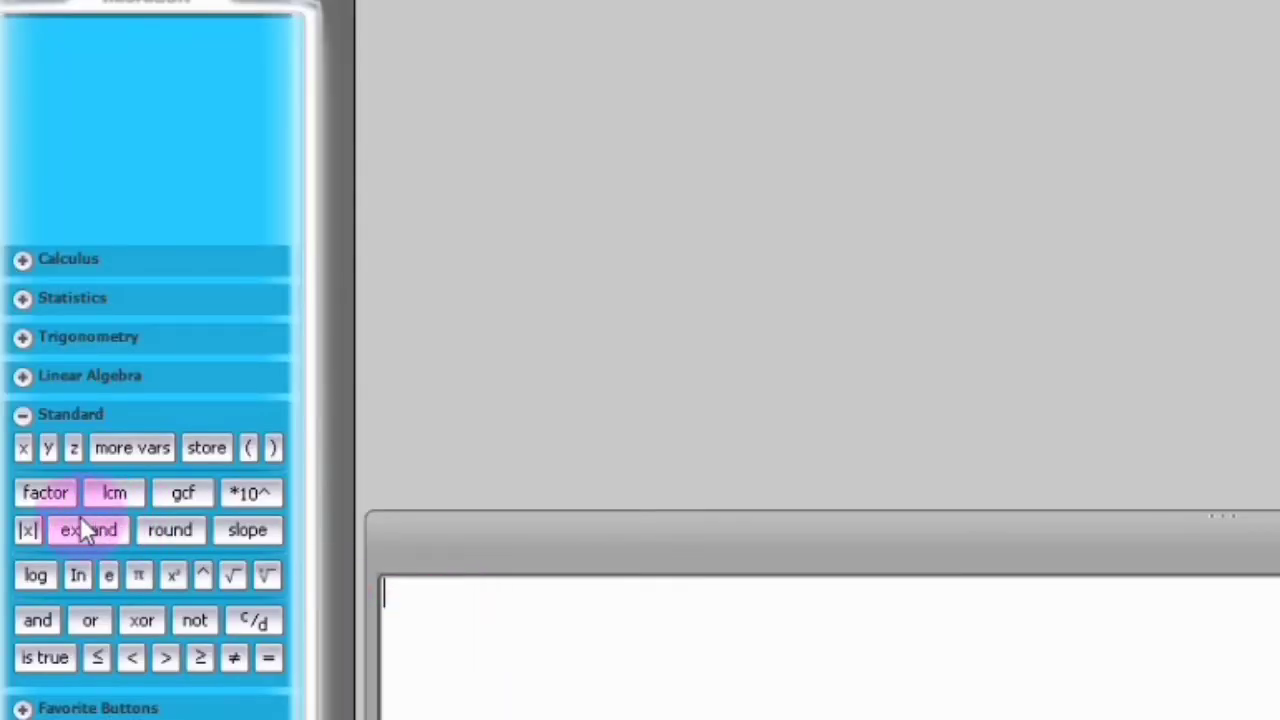
Evaluate the absolute value of the cube root of 27 plus 4^2 minus 81/6.
{"action": "left_click", "coordinate": [33, 527]}
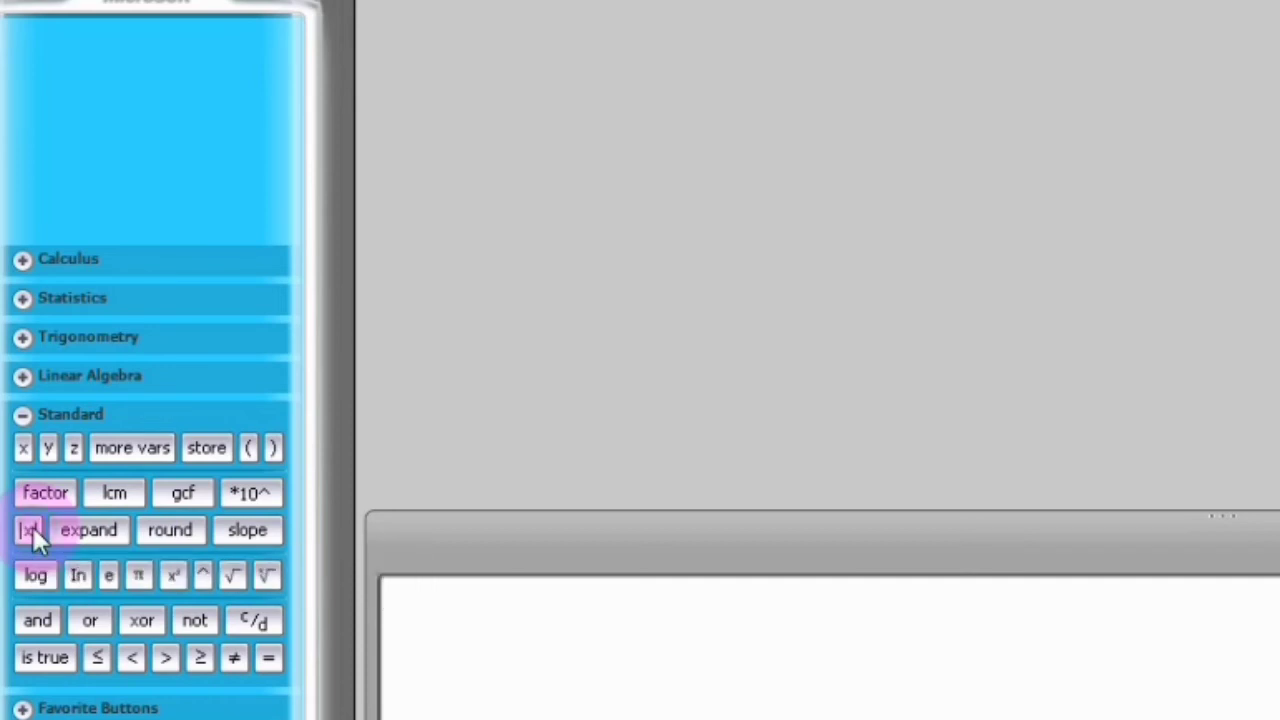
{"action": "left_click", "coordinate": [268, 575]}
{"action": "type", "text": "3"}
{"action": "key", "text": "Right"}
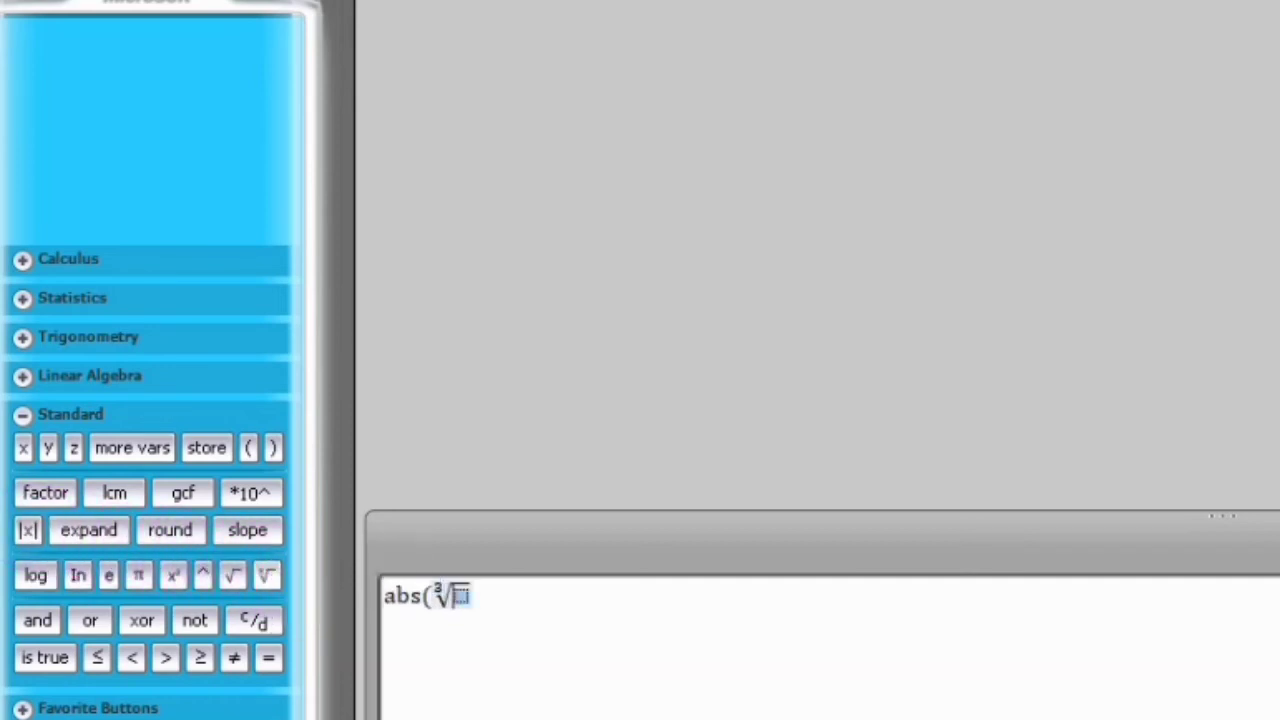
{"action": "type", "text": "27"}
{"action": "key", "text": "Right"}
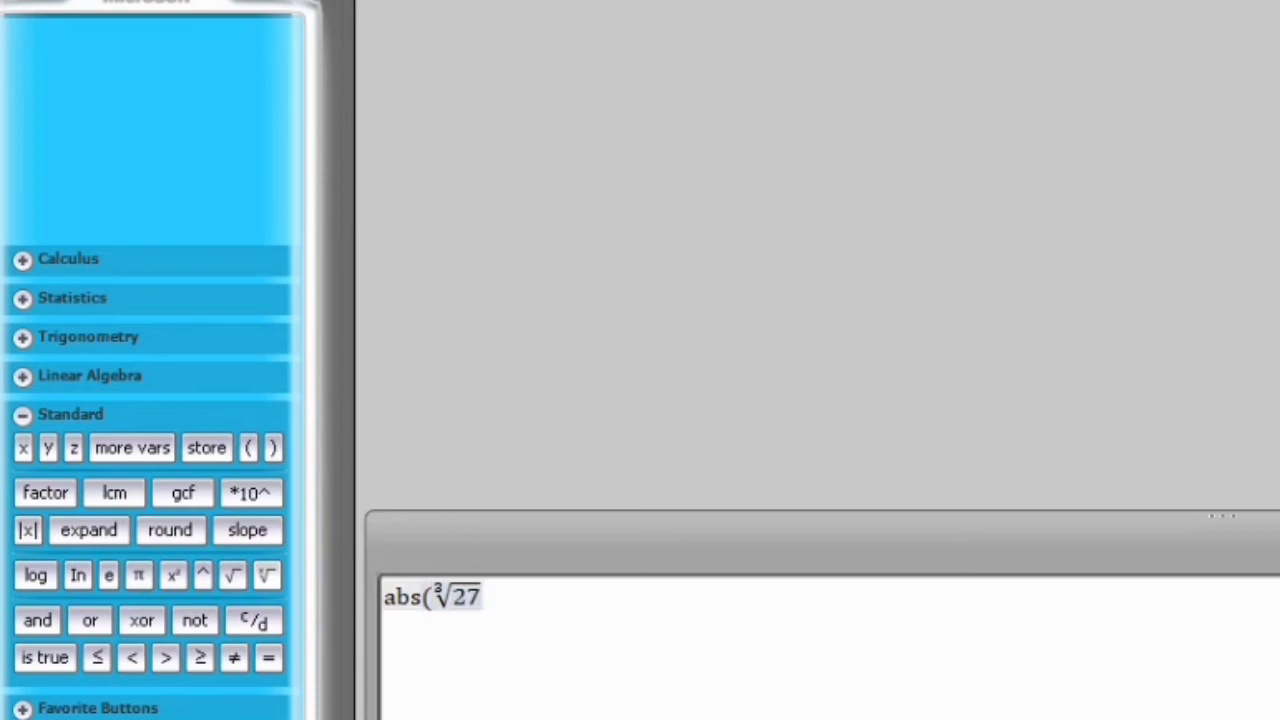
{"action": "type", "text": "+ 4"}
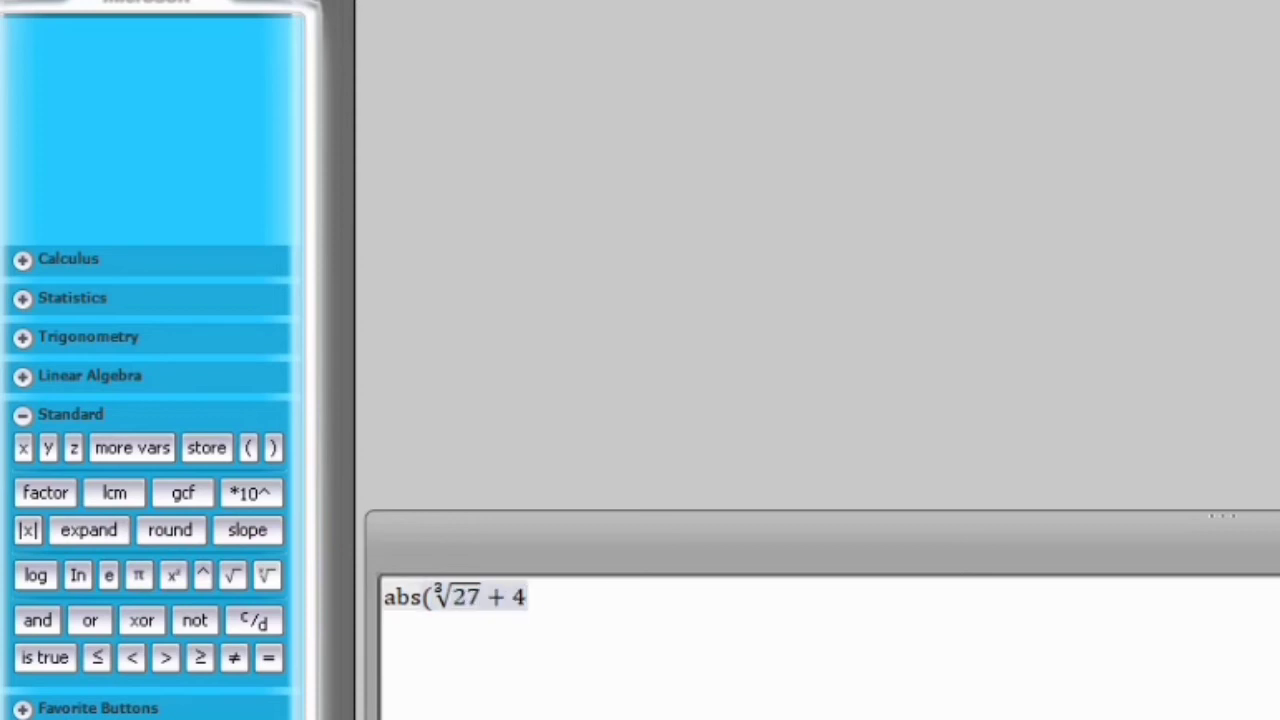
{"action": "type", "text": "^2"}
{"action": "key", "text": "Right"}
{"action": "type", "text": "-"}
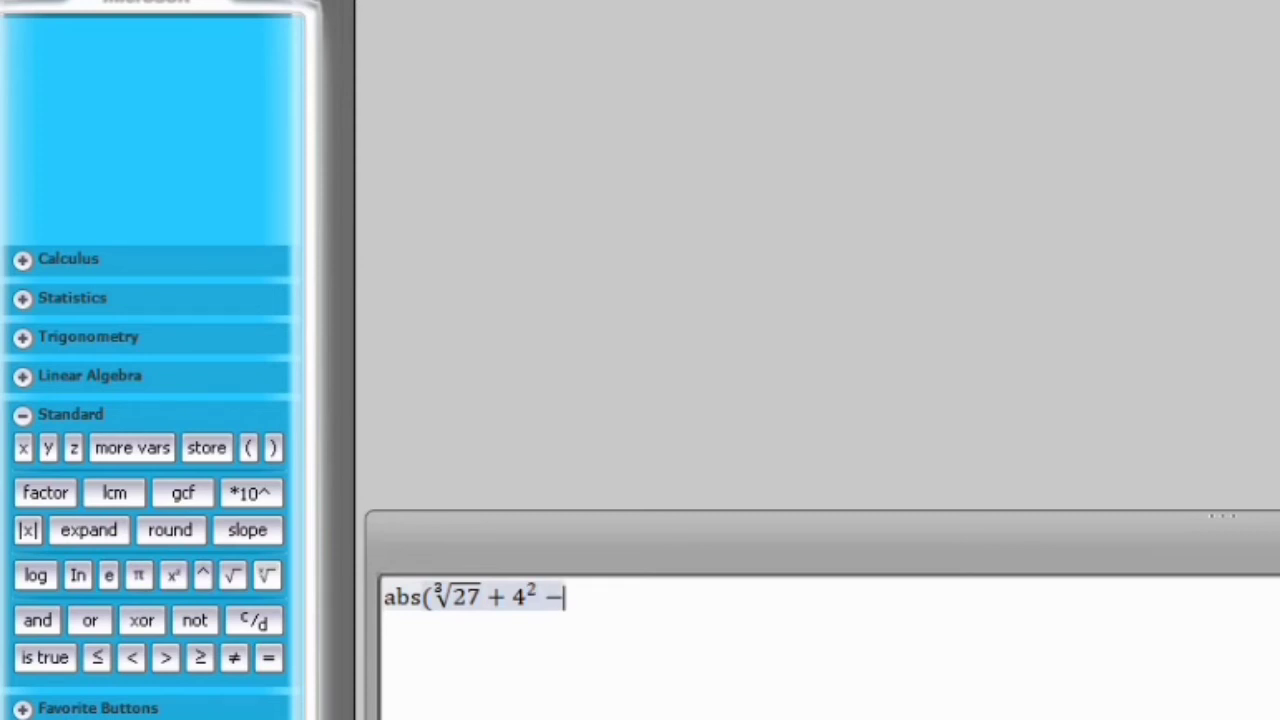
{"action": "type", "text": "81"}
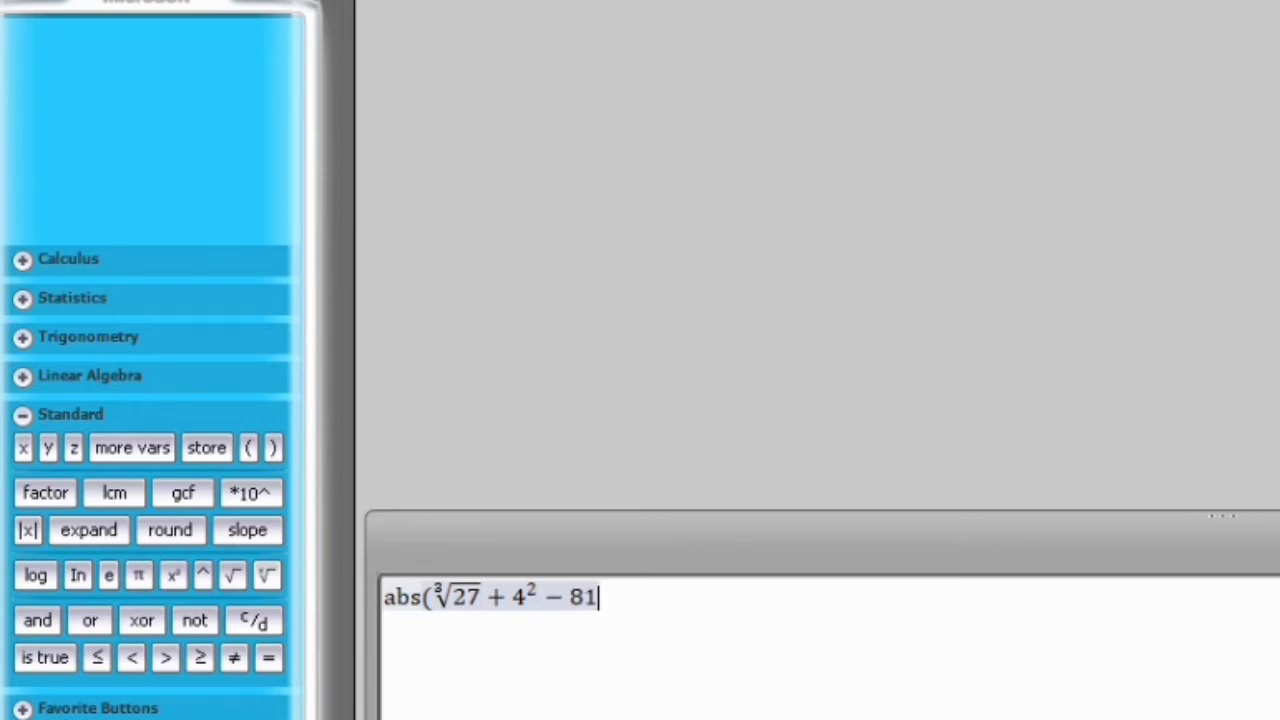
{"action": "type", "text": "/6"}
{"action": "key", "text": "Return"}
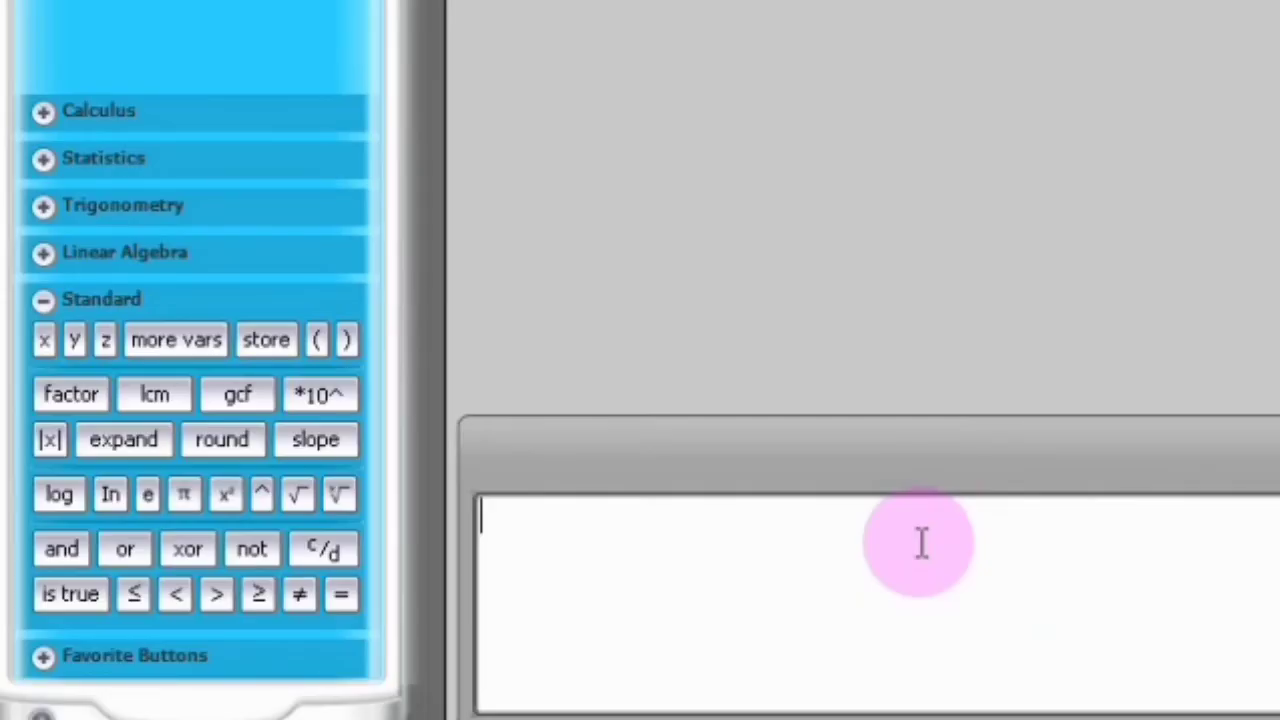
Test whether the statement 3 > 2 and π < 3 holds with the isTrue function.
{"action": "left_click", "coordinate": [88, 594]}
{"action": "type", "text": "3"}
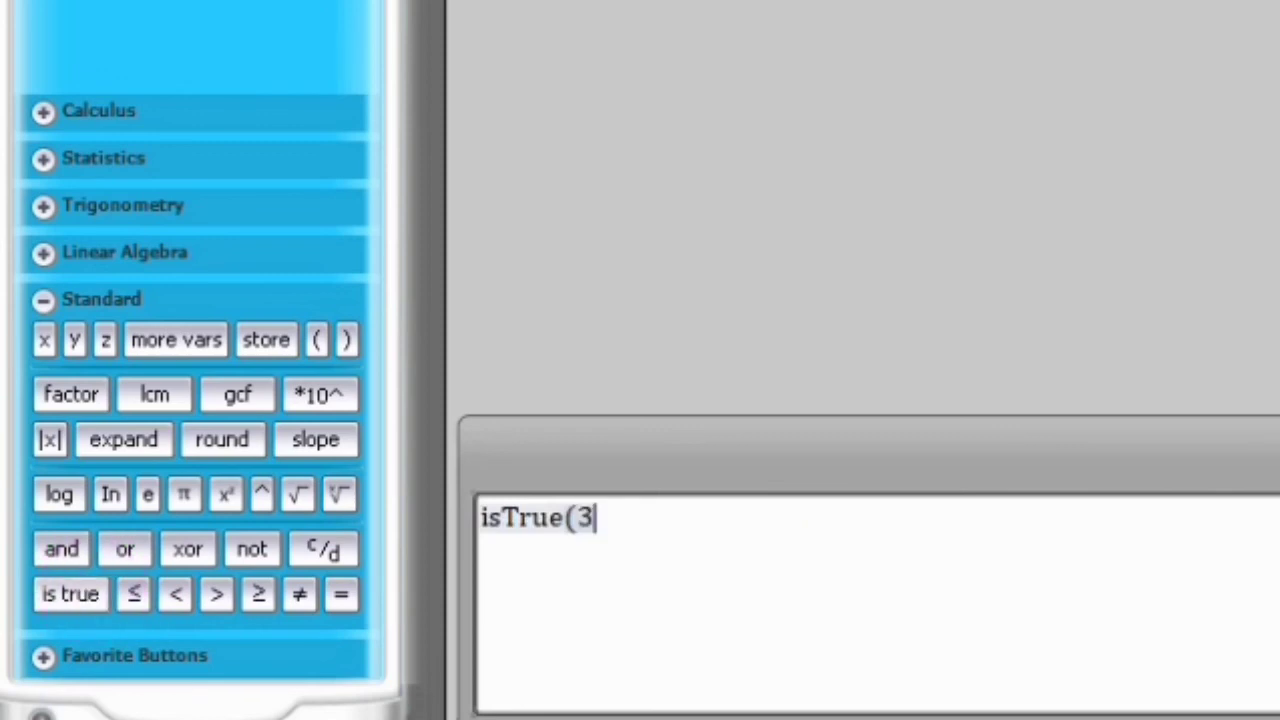
{"action": "left_click", "coordinate": [222, 590]}
{"action": "type", "text": "2"}
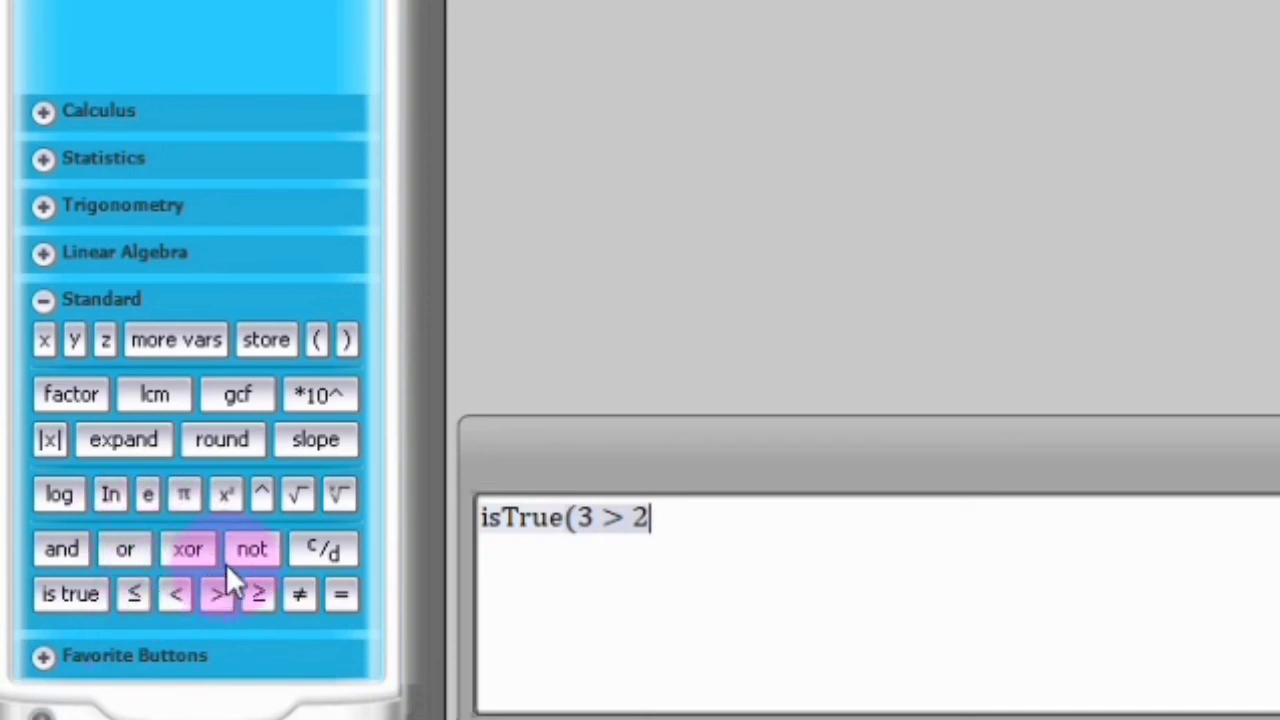
{"action": "left_click", "coordinate": [77, 556]}
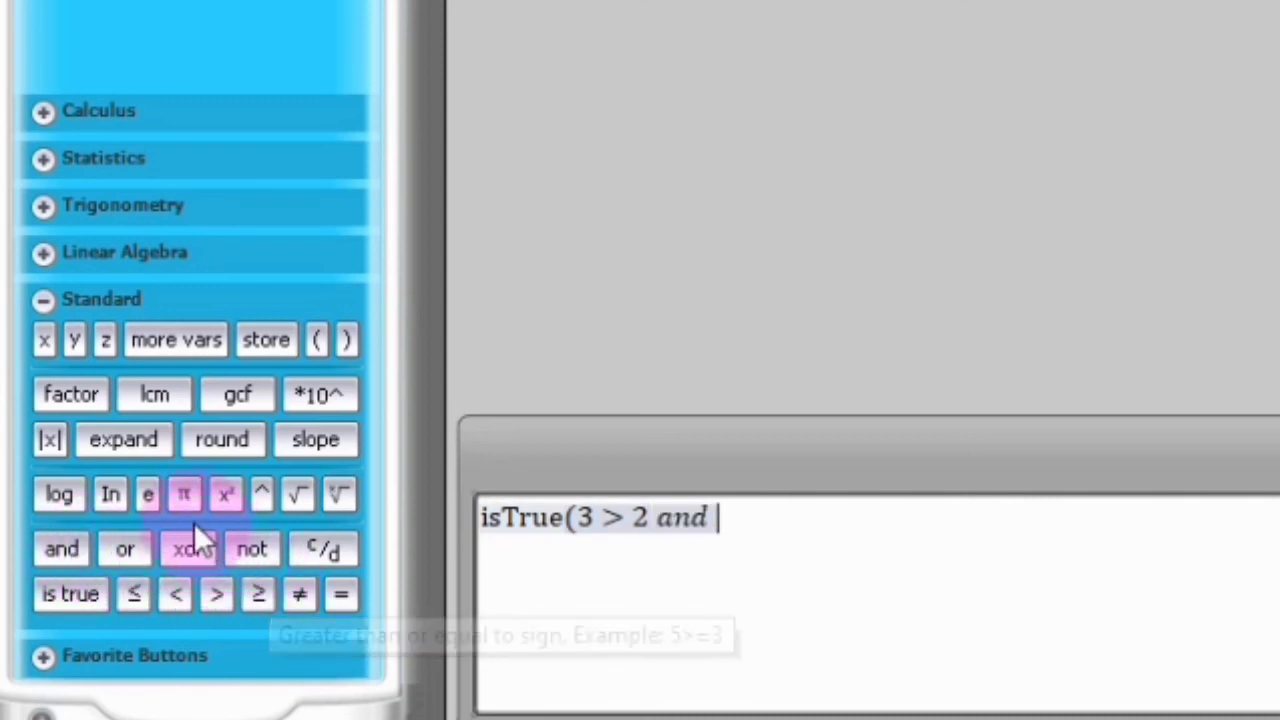
{"action": "left_click", "coordinate": [186, 494]}
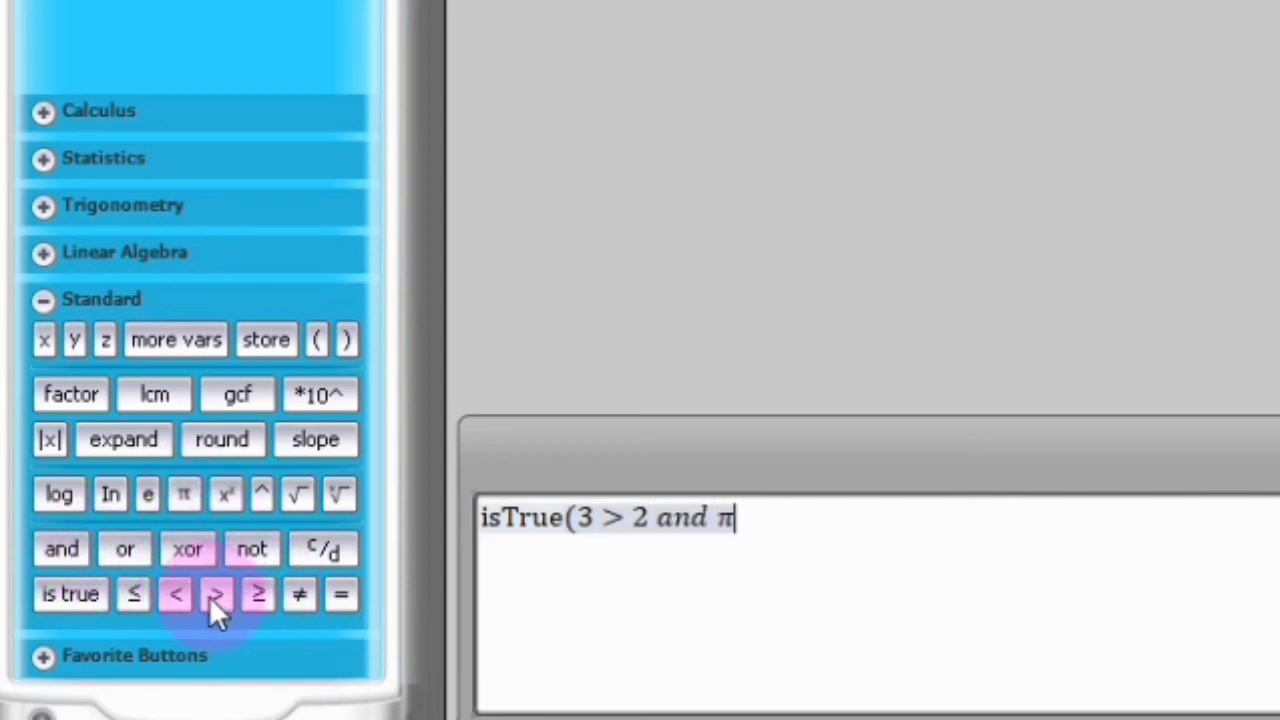
{"action": "left_click", "coordinate": [178, 596]}
{"action": "type", "text": "3"}
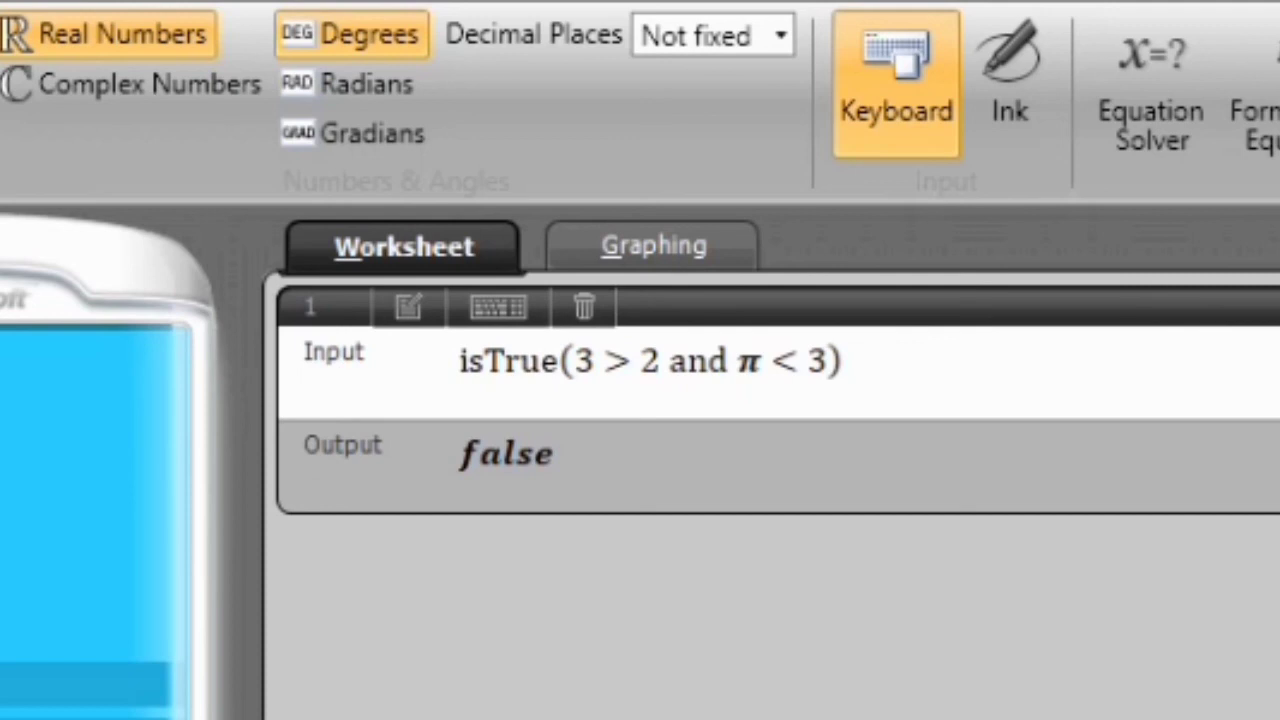
{"action": "left_click", "coordinate": [685, 640]}
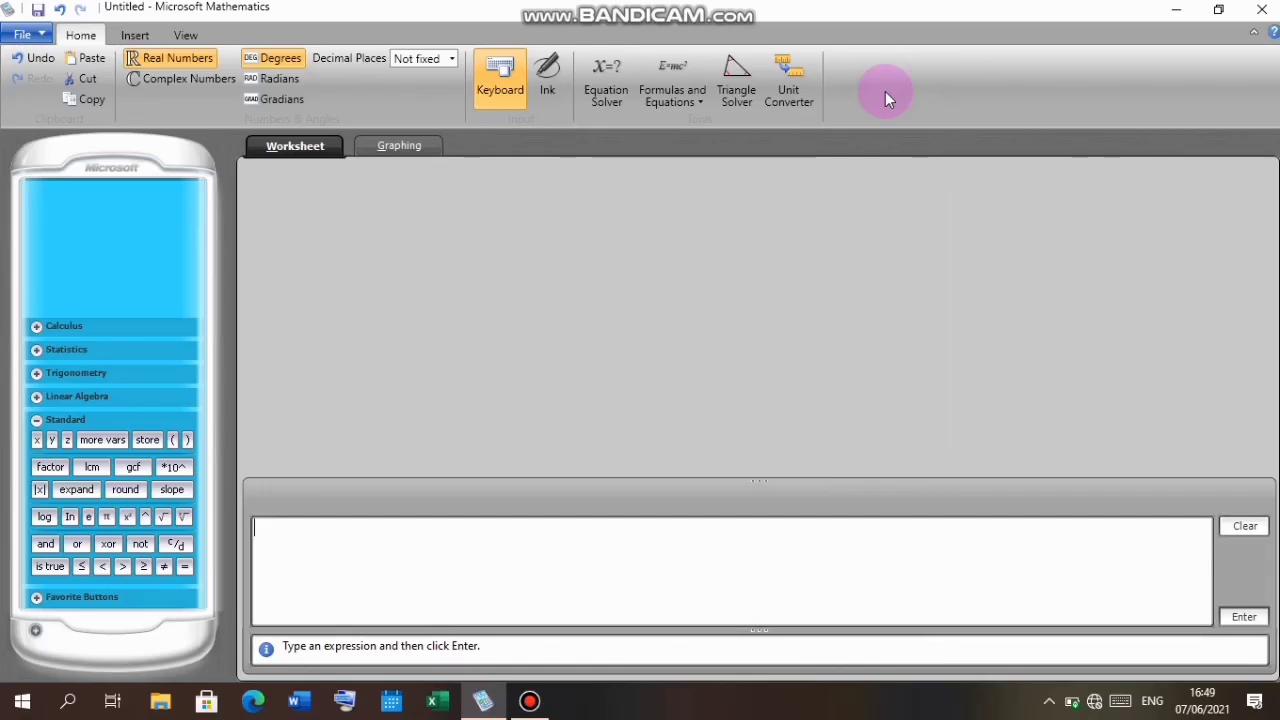
Close Microsoft Mathematics without saving the worksheet.
{"action": "left_click", "coordinate": [1262, 10]}
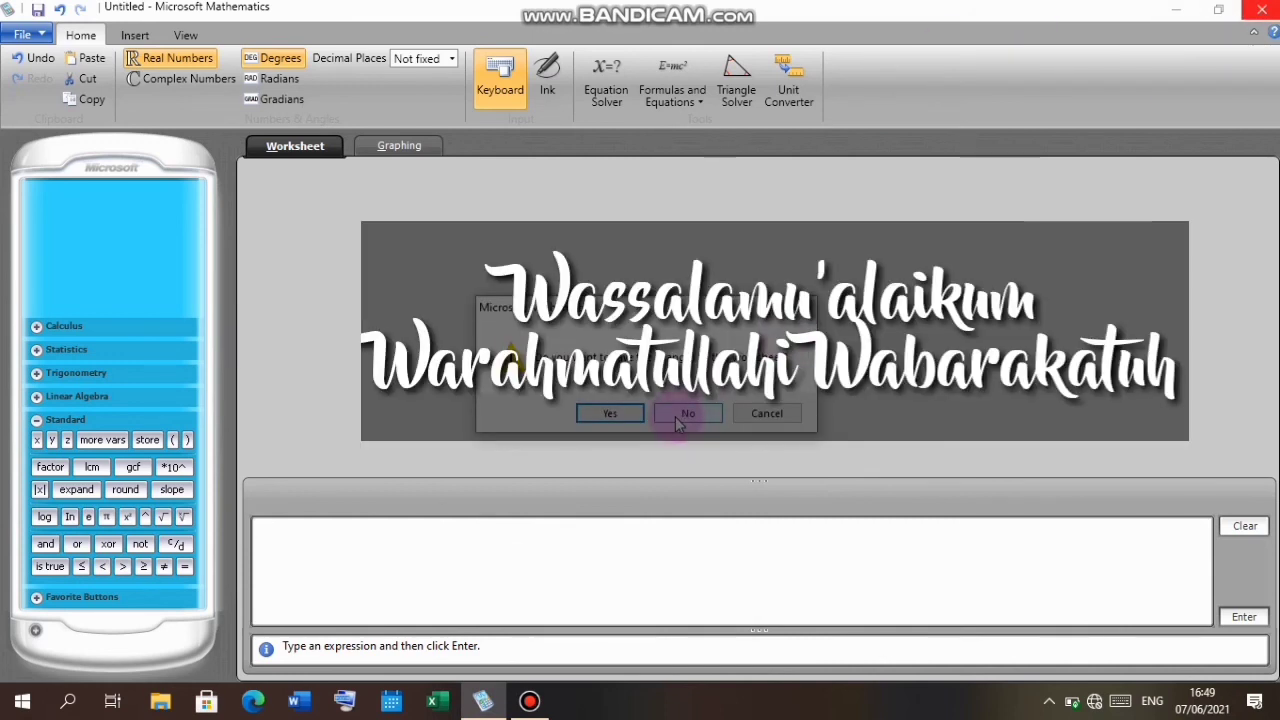
{"action": "left_click", "coordinate": [675, 416]}
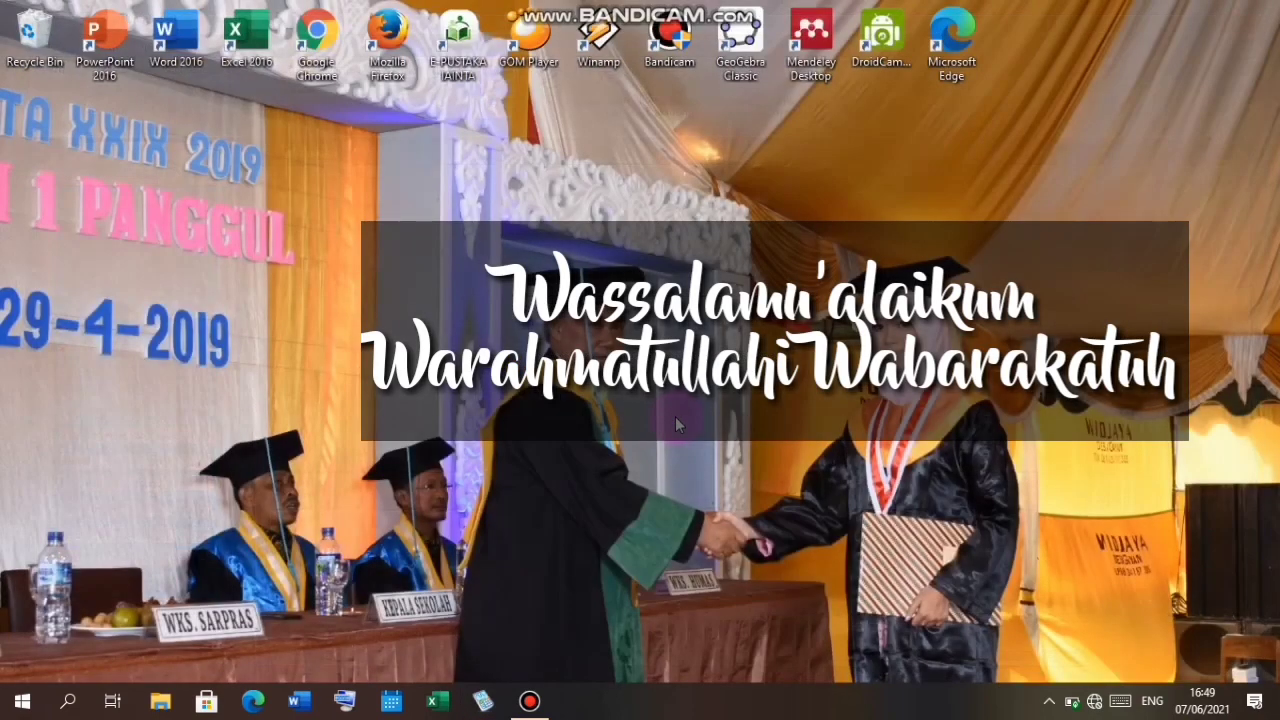